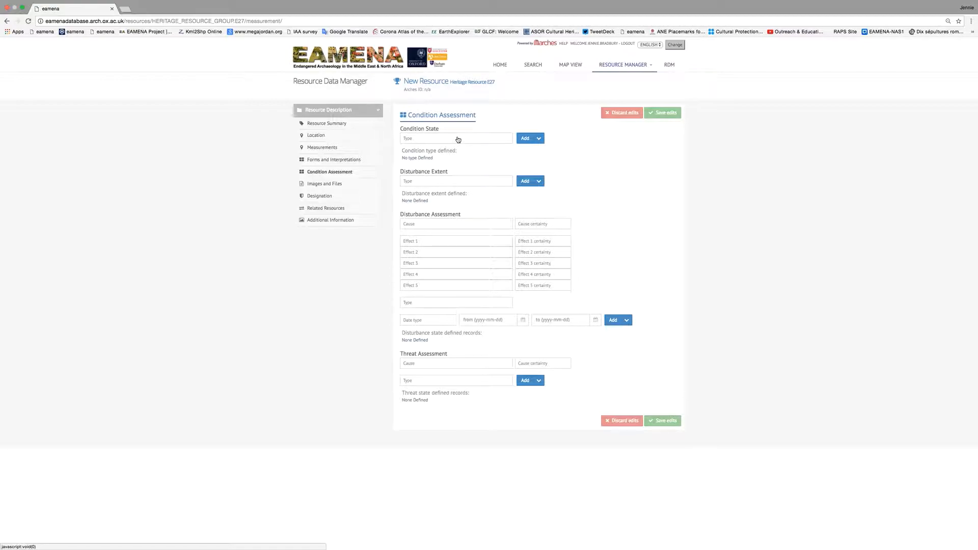
Add a condition state of Poor to the condition assessment.
left_click(417, 141)
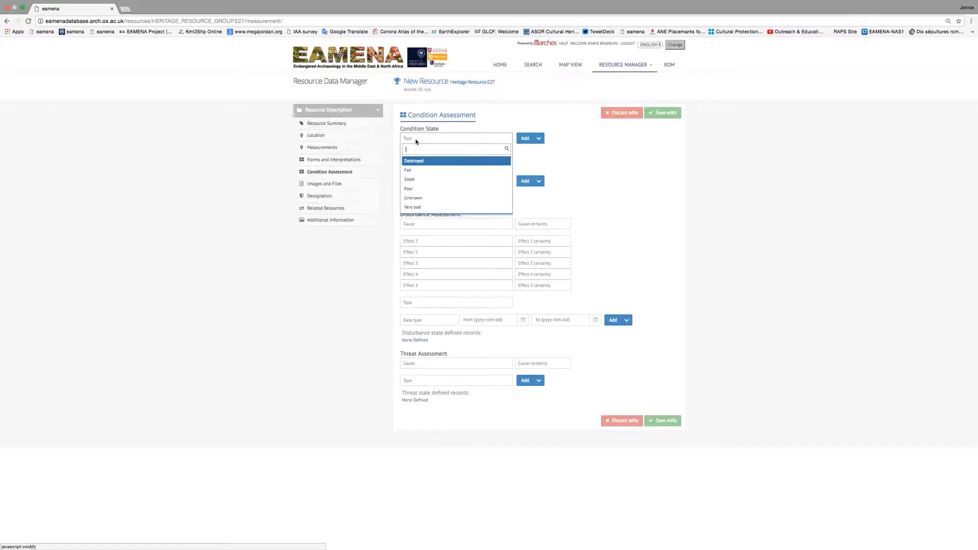
left_click(416, 191)
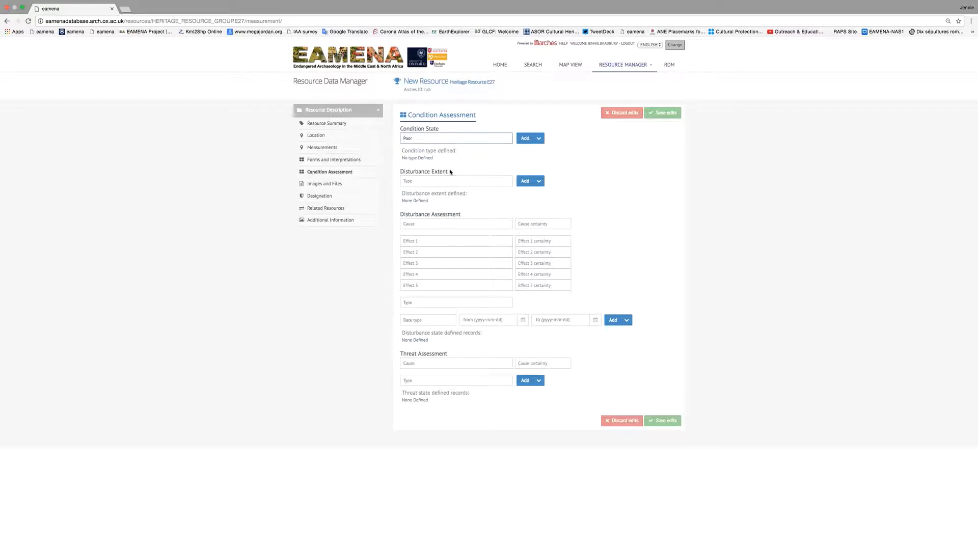
left_click(525, 138)
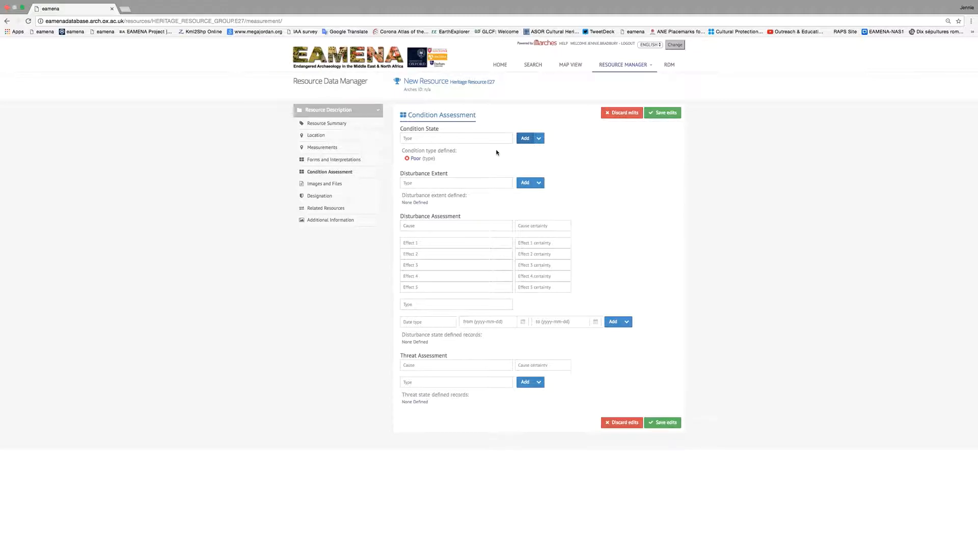
left_click(482, 188)
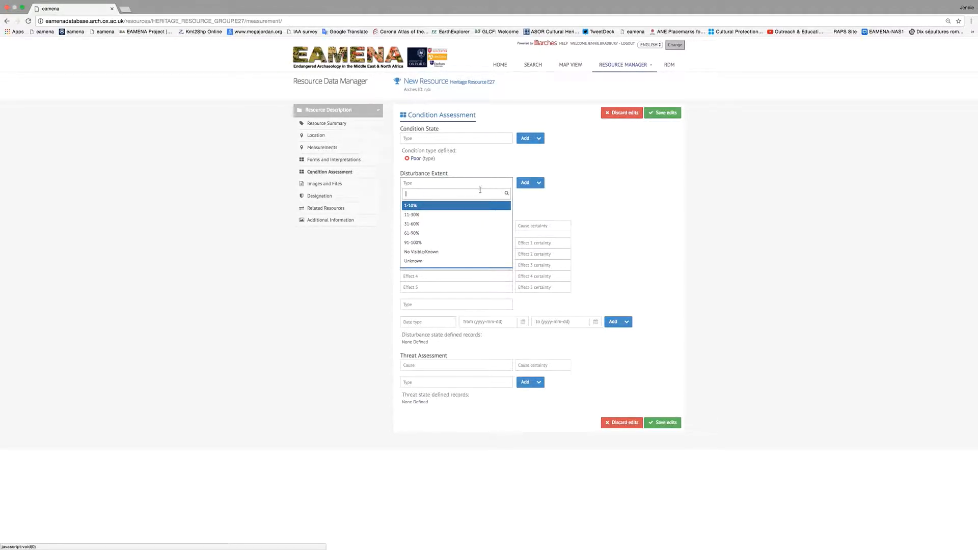
left_click(473, 231)
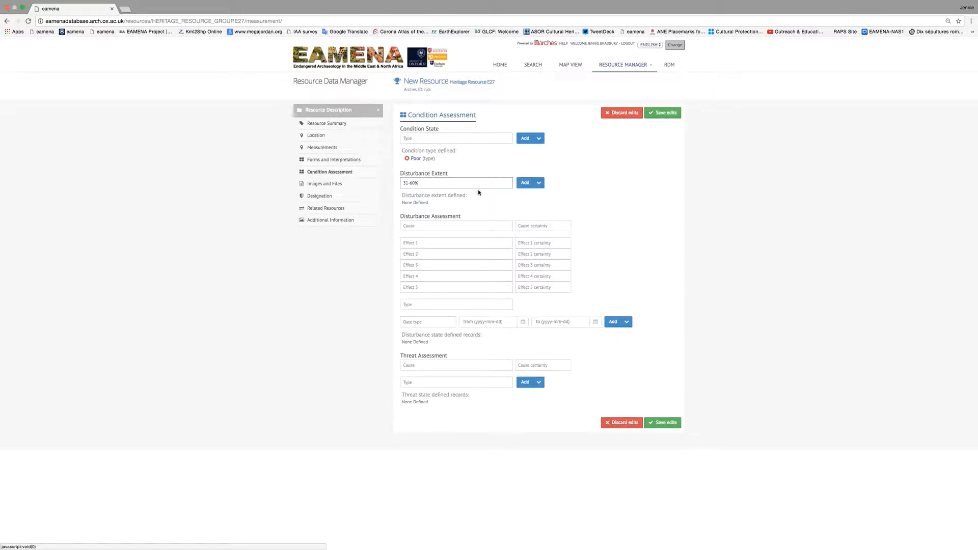
left_click(543, 185)
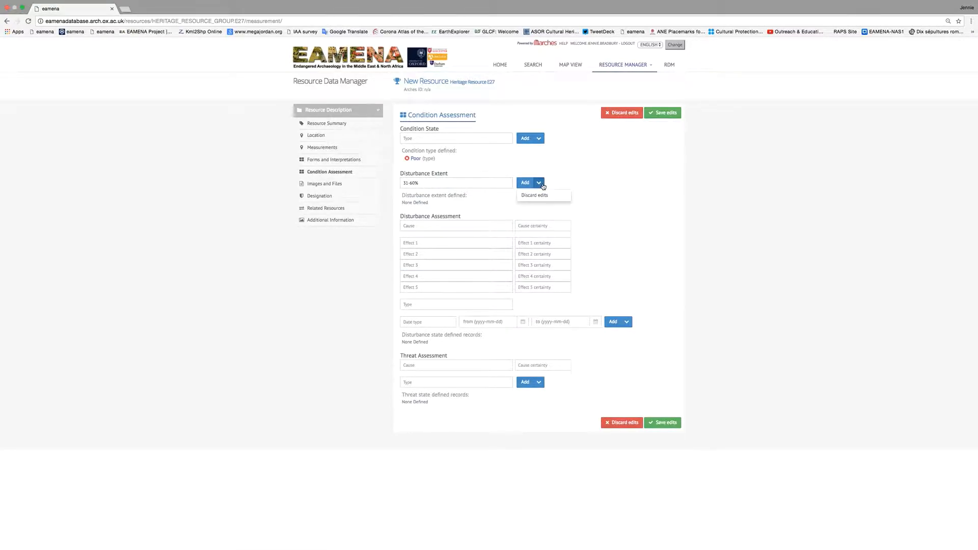
left_click(542, 196)
Add a disturbance extent of 61-90% to the condition assessment.
left_click(498, 185)
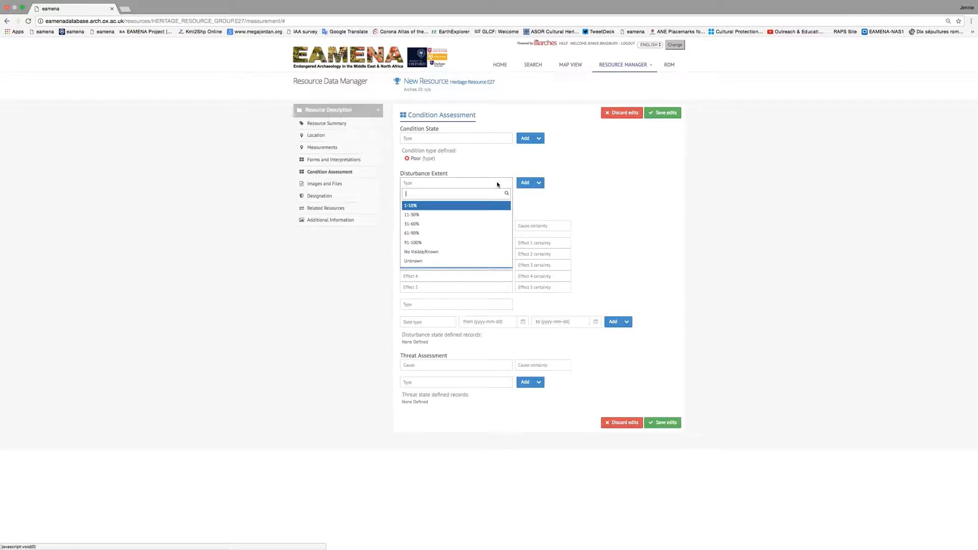
left_click(468, 233)
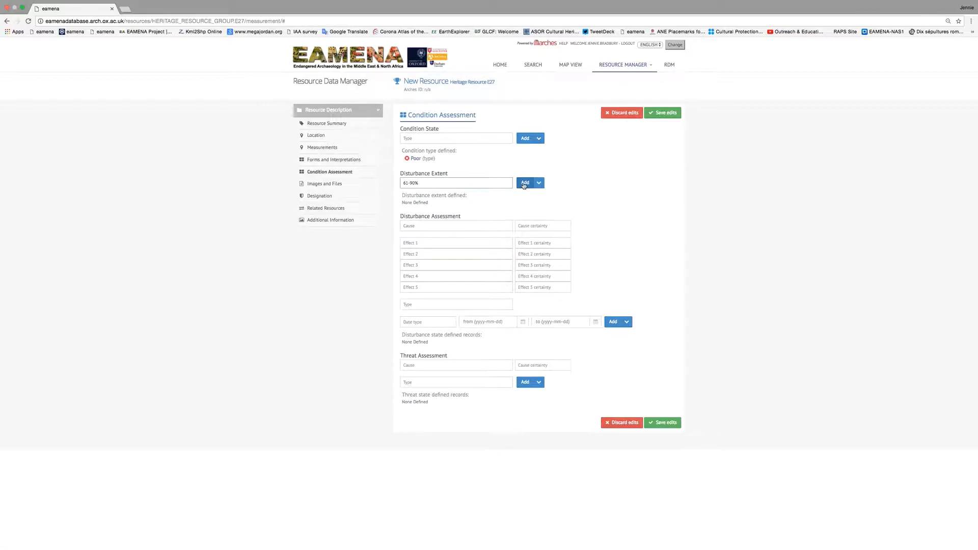
left_click(524, 184)
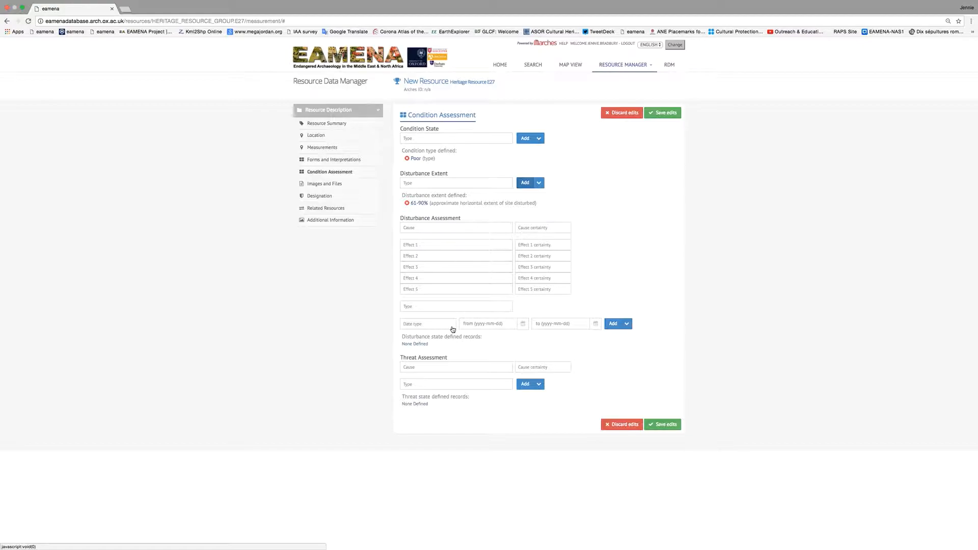
Set the disturbance cause to Structural Robbing with a cause certainty of Medium.
left_click(492, 231)
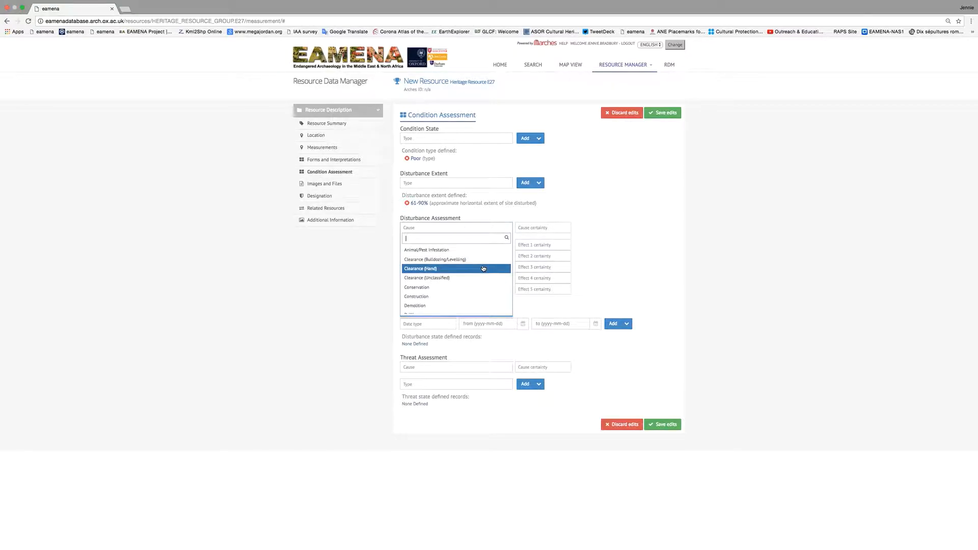
scroll(482, 278, "down", 3)
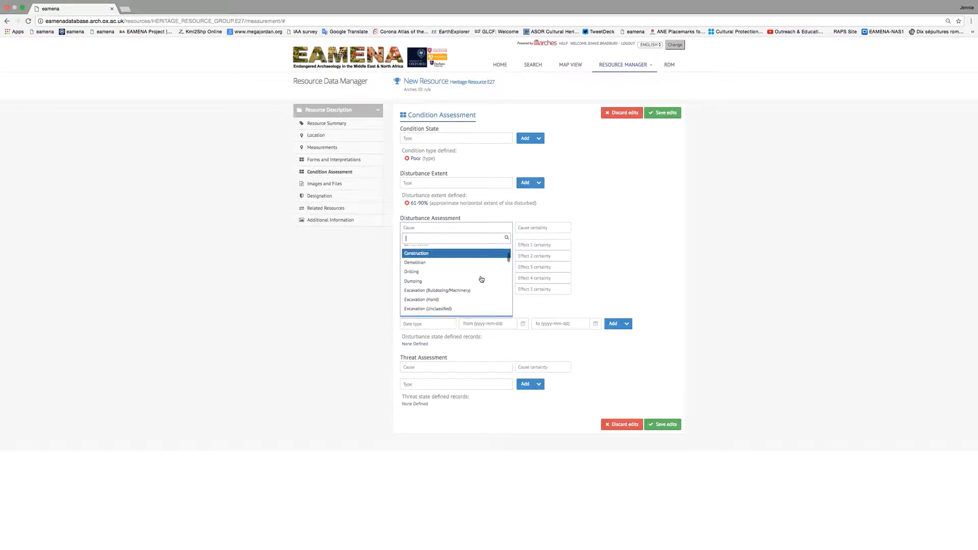
scroll(482, 278, "down", 5)
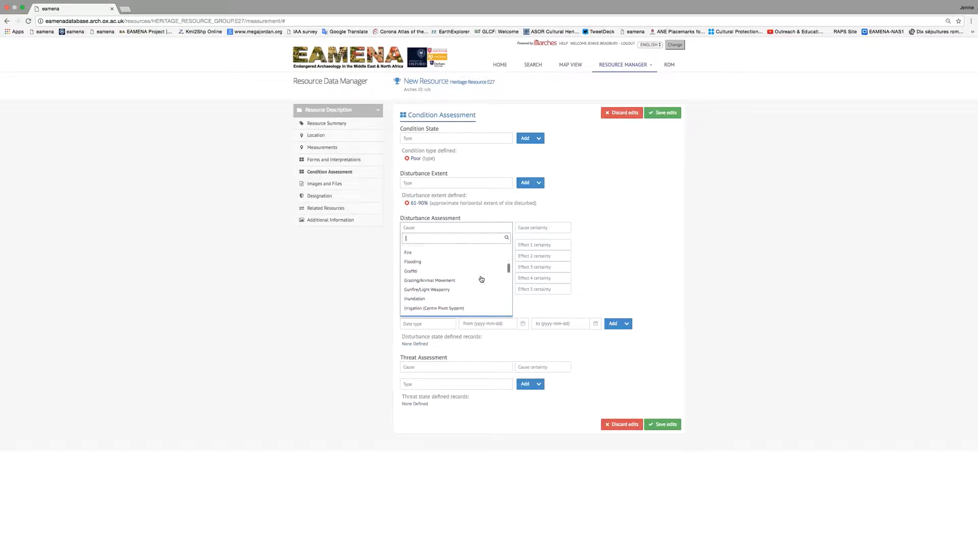
scroll(481, 278, "down", 5)
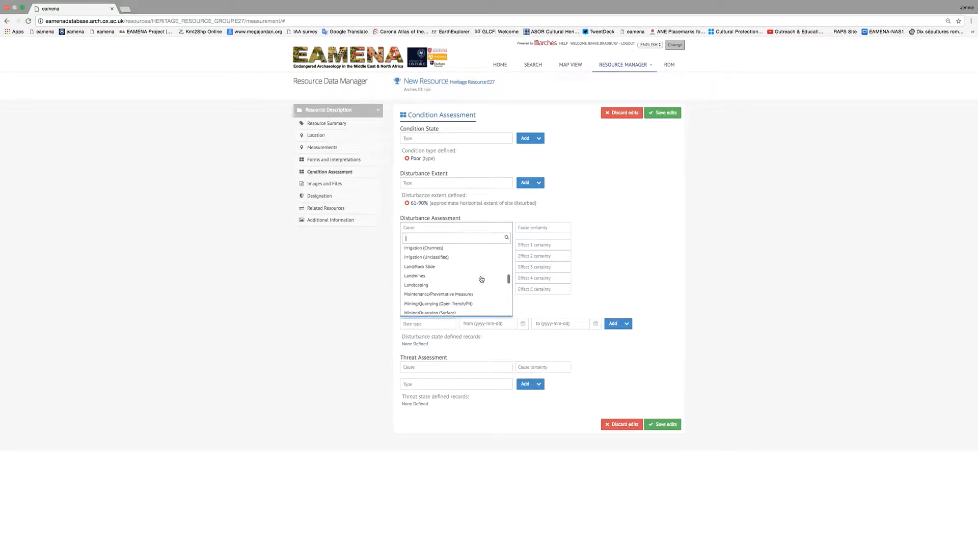
scroll(482, 279, "down", 4)
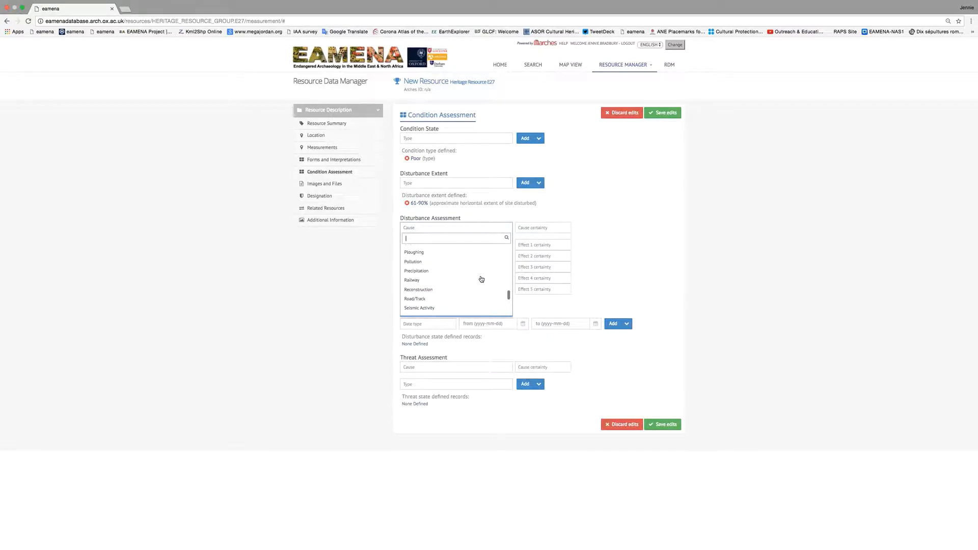
scroll(482, 279, "down", 2)
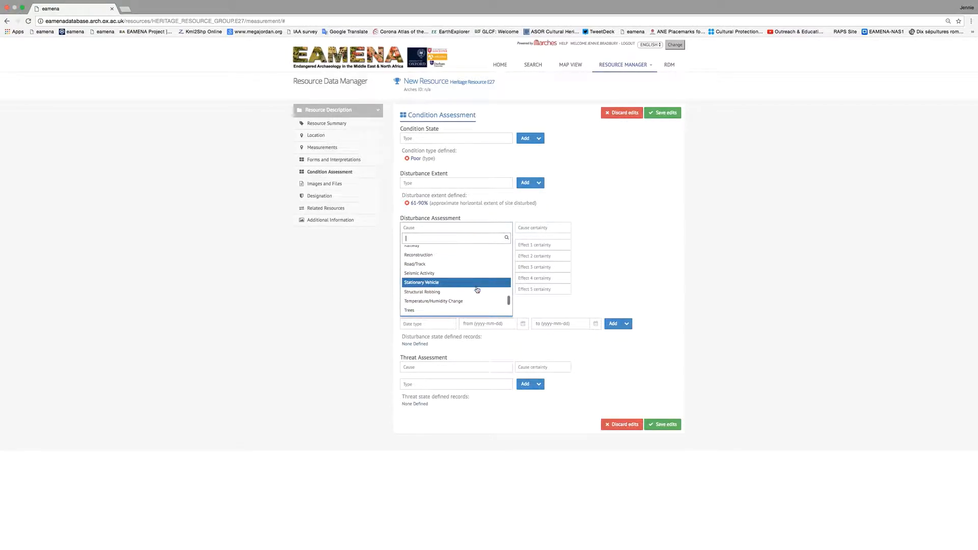
left_click(477, 292)
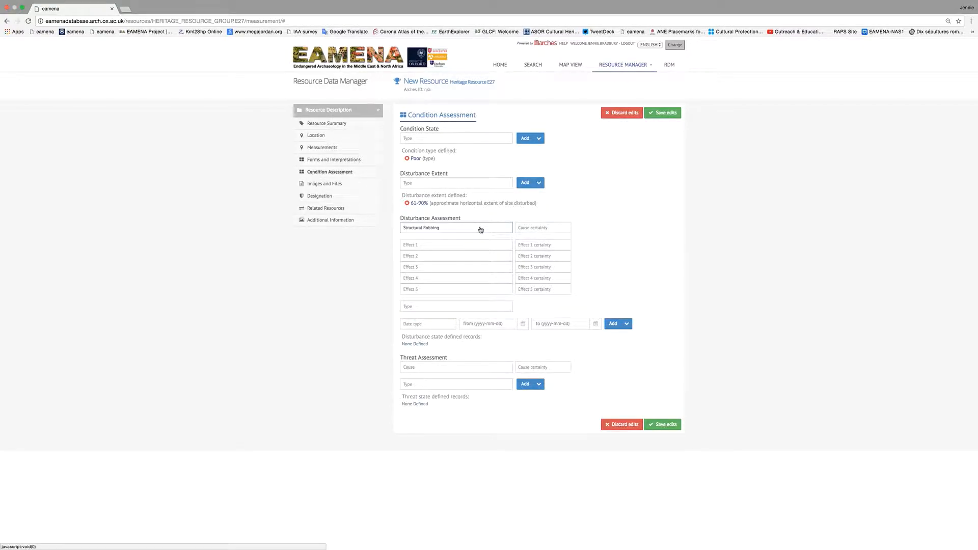
left_click(522, 229)
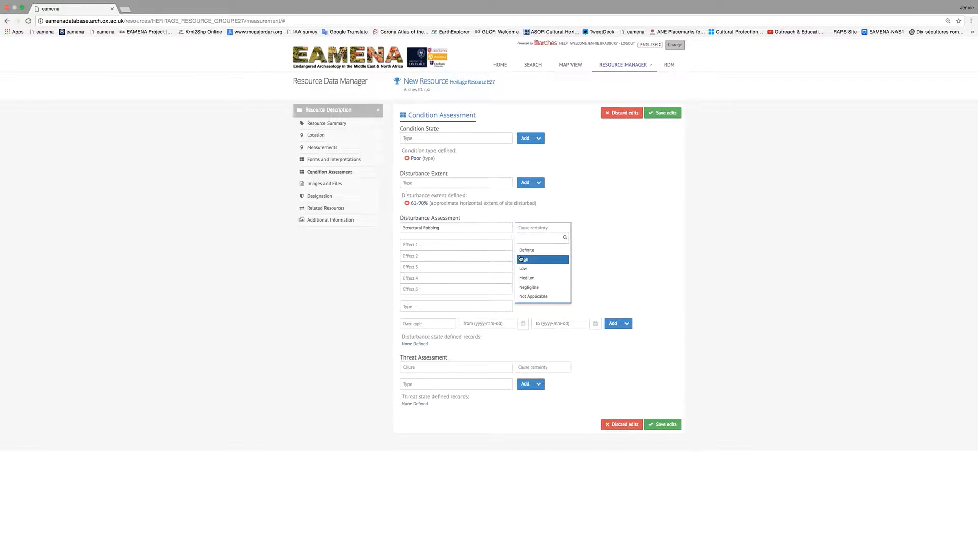
left_click(521, 278)
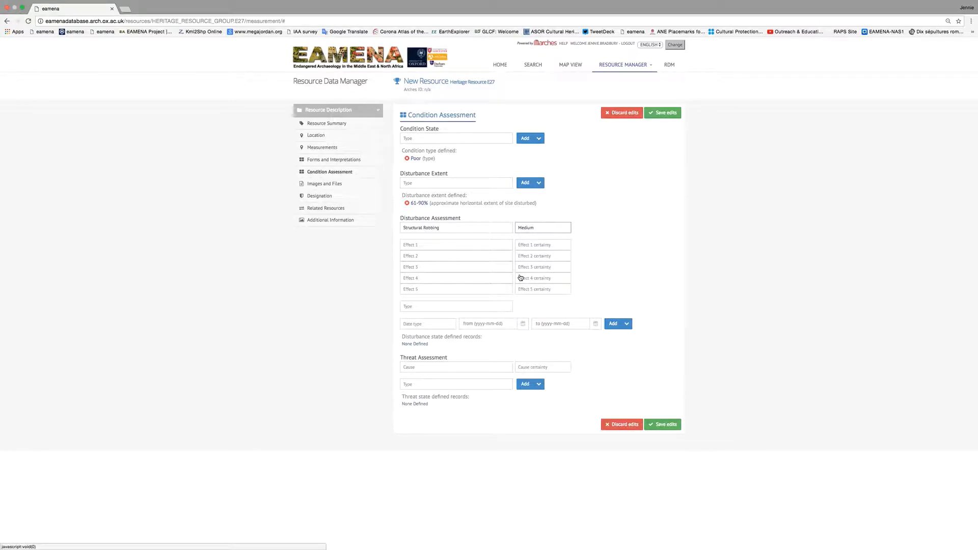
Set disturbance Effect 1 to Loss of Archaeological Material with Medium certainty.
left_click(505, 247)
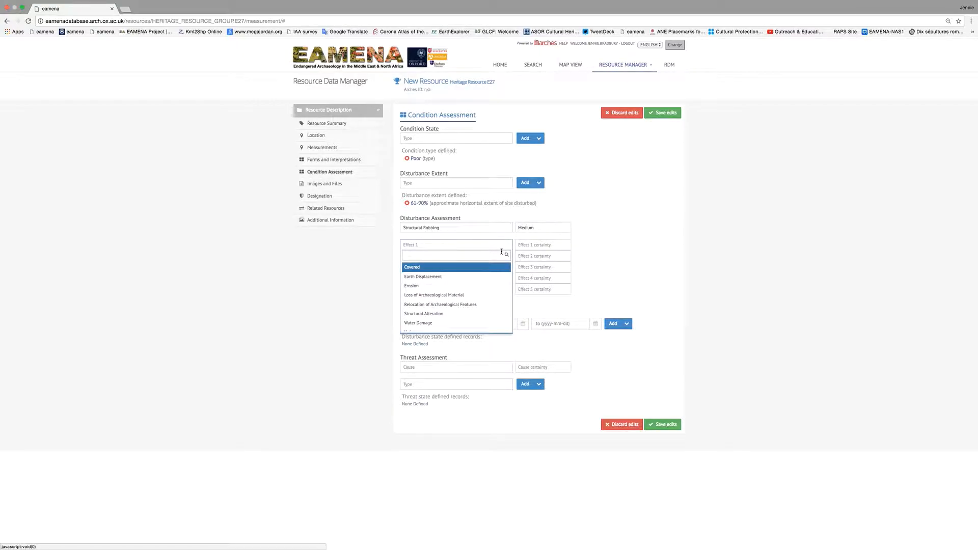
left_click(494, 295)
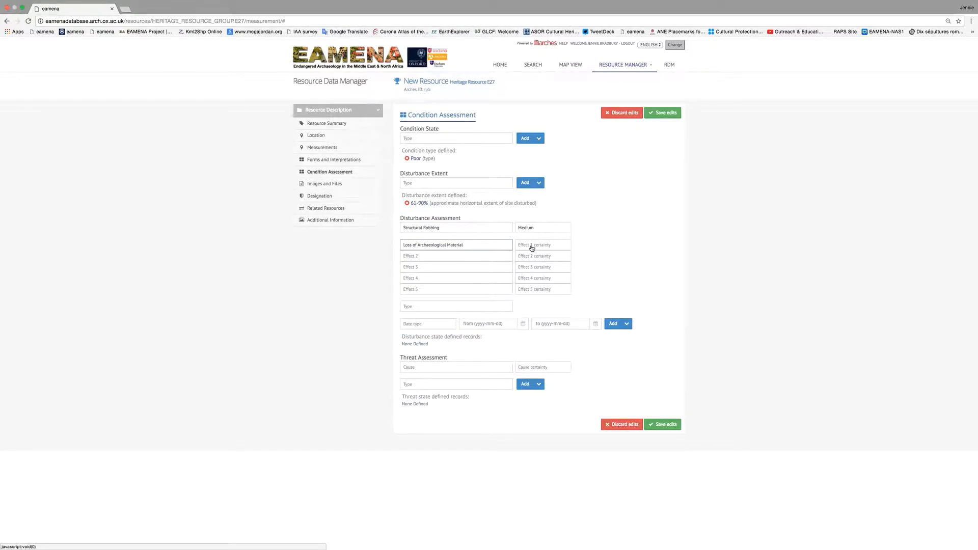
left_click(532, 248)
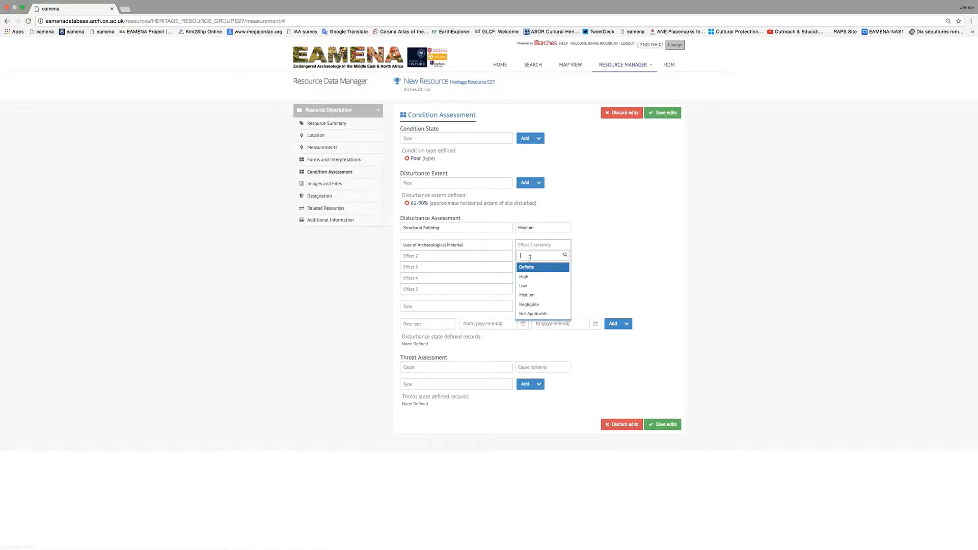
left_click(529, 295)
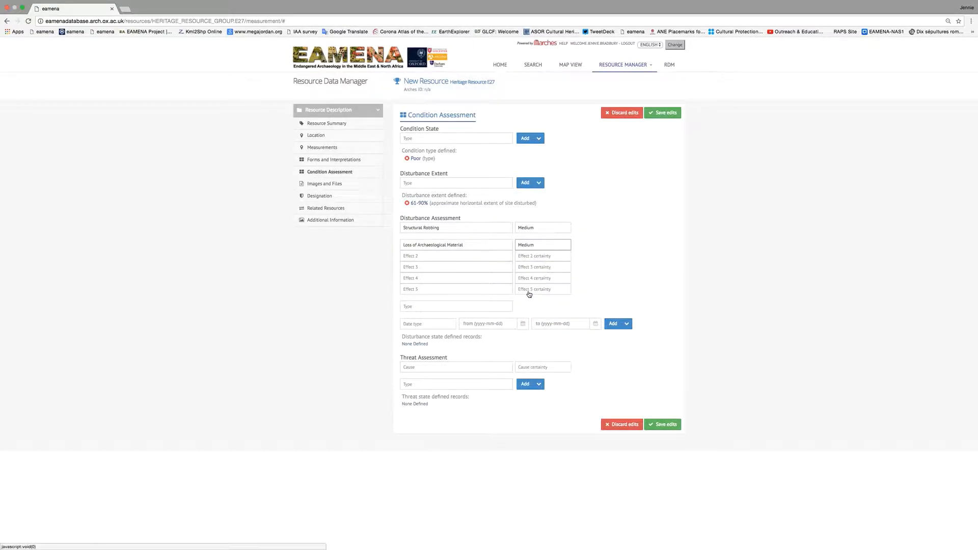
Set disturbance Effect 2 to Collapse/Structural Damage with Medium certainty.
left_click(487, 256)
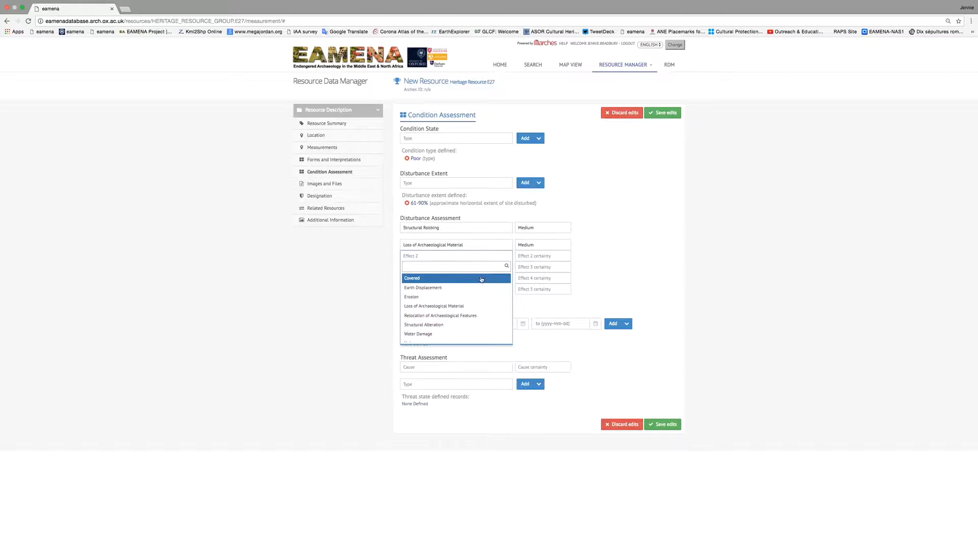
scroll(479, 294, "down", 1)
scroll(479, 293, "down", 5)
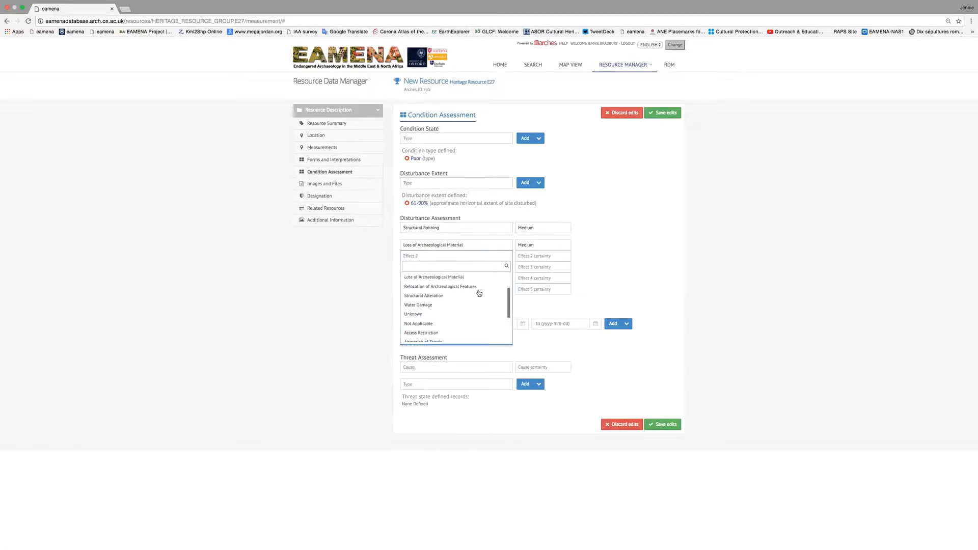
scroll(479, 293, "down", 2)
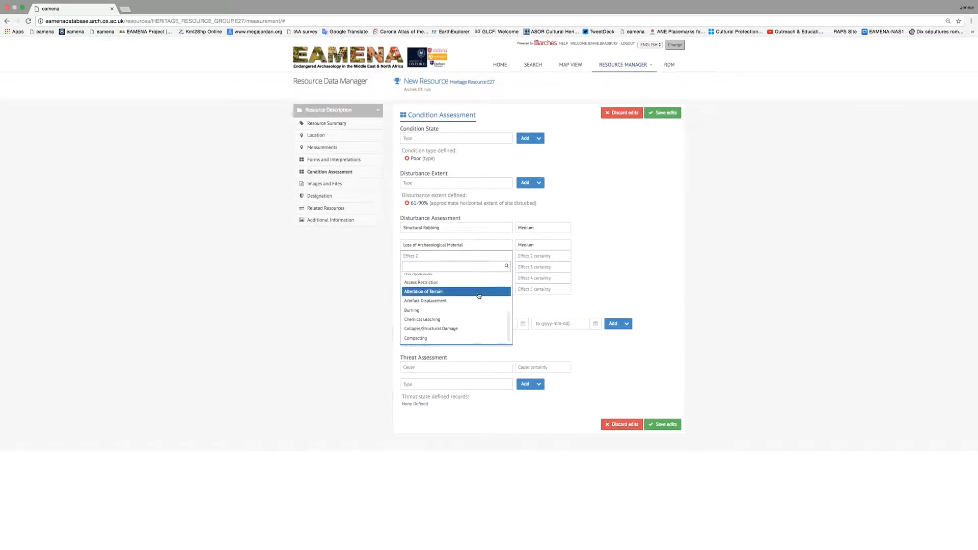
left_click(465, 329)
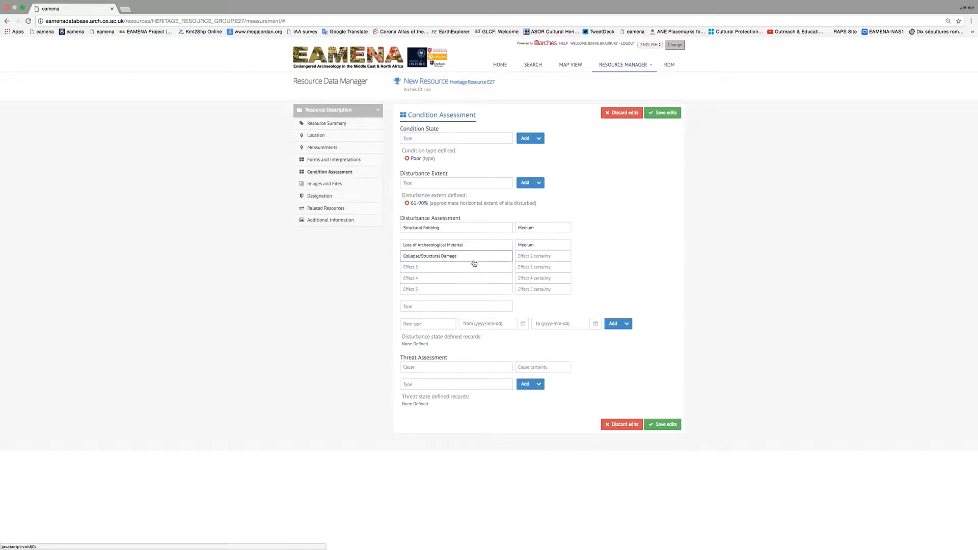
left_click(526, 261)
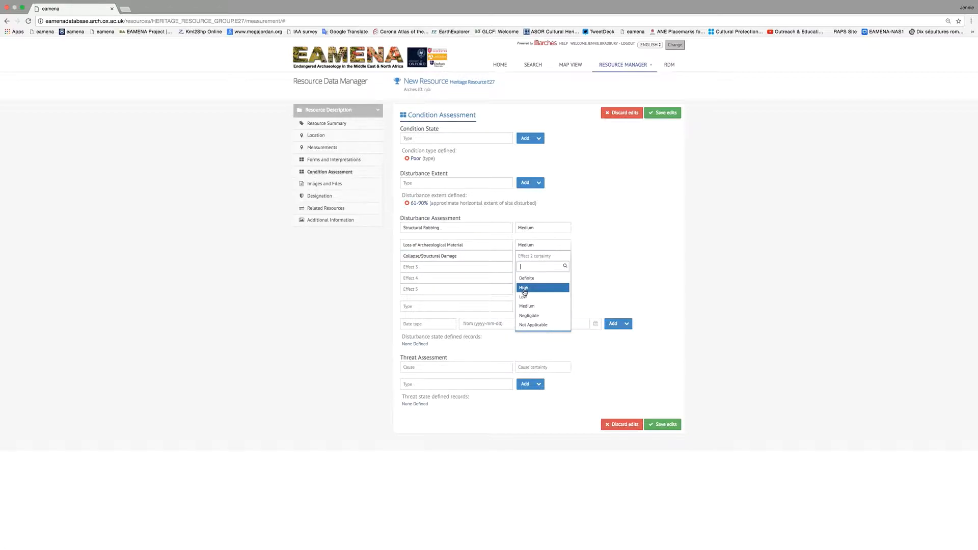
left_click(524, 307)
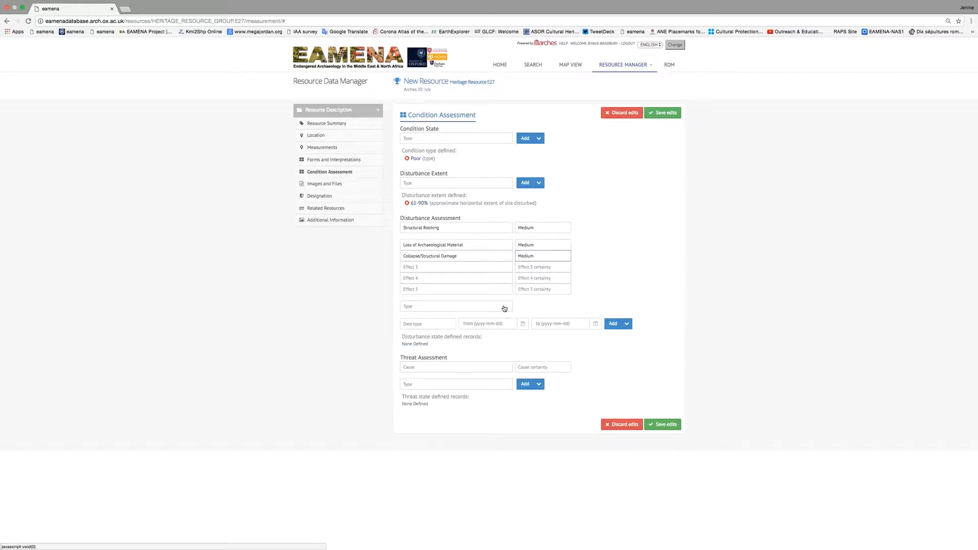
Set the disturbance type to Development and its date type to Occurred before.
left_click(505, 307)
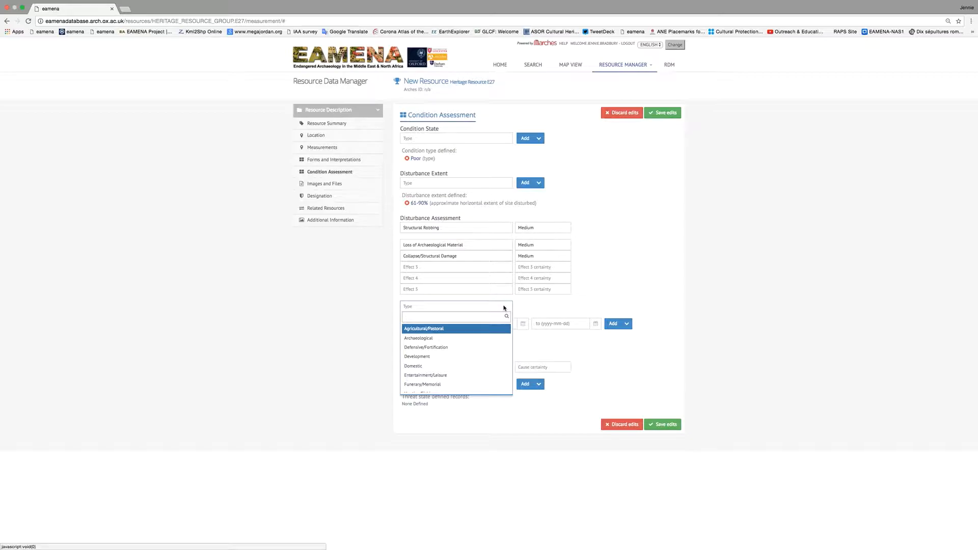
left_click(489, 358)
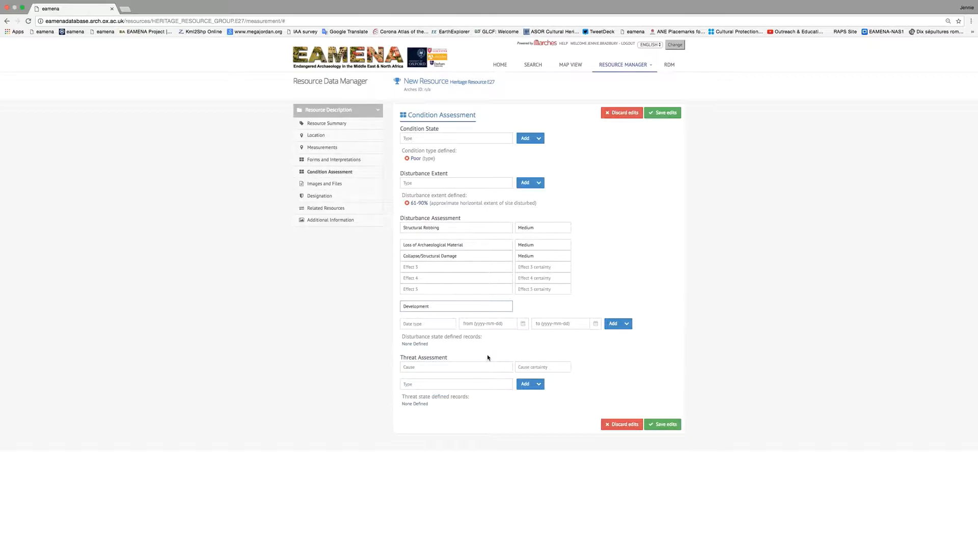
left_click(443, 325)
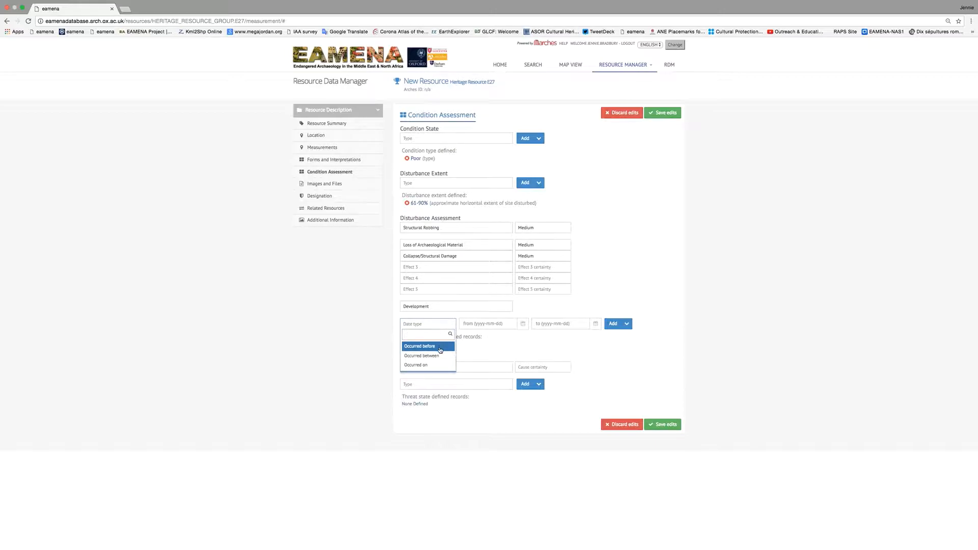
left_click(441, 347)
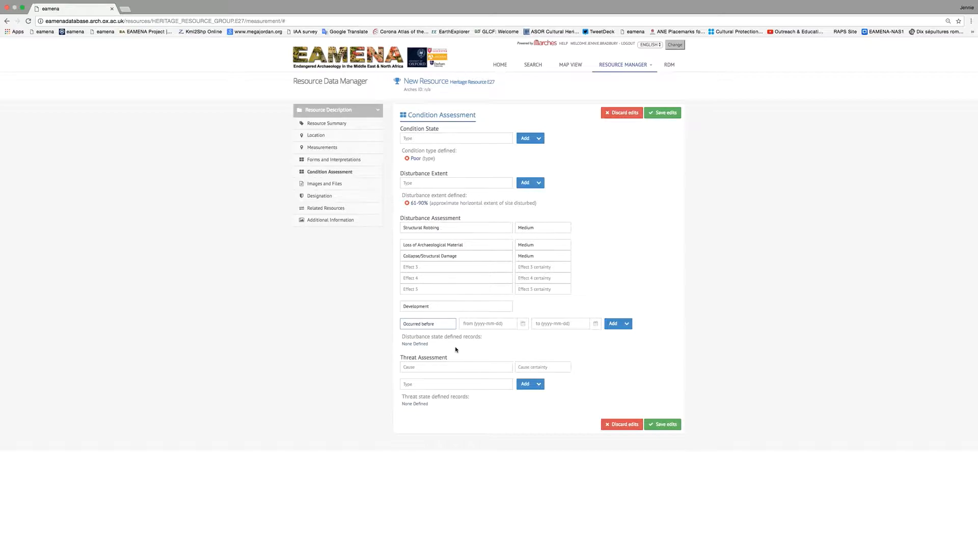
Enter 2017-03-06 as the disturbance's end date and add the completed disturbance record.
left_click(564, 323)
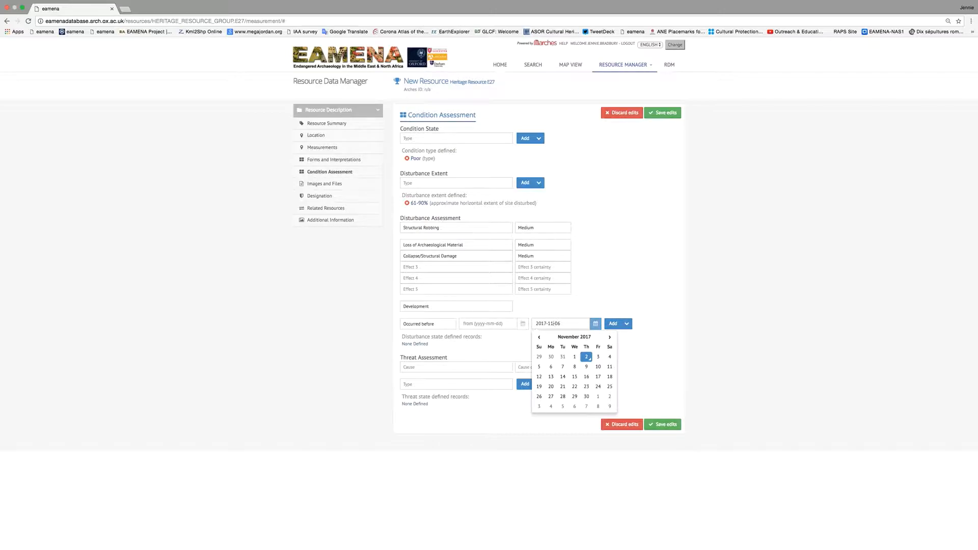
key("BackSpace")
key("BackSpace")
type("03")
left_click(634, 267)
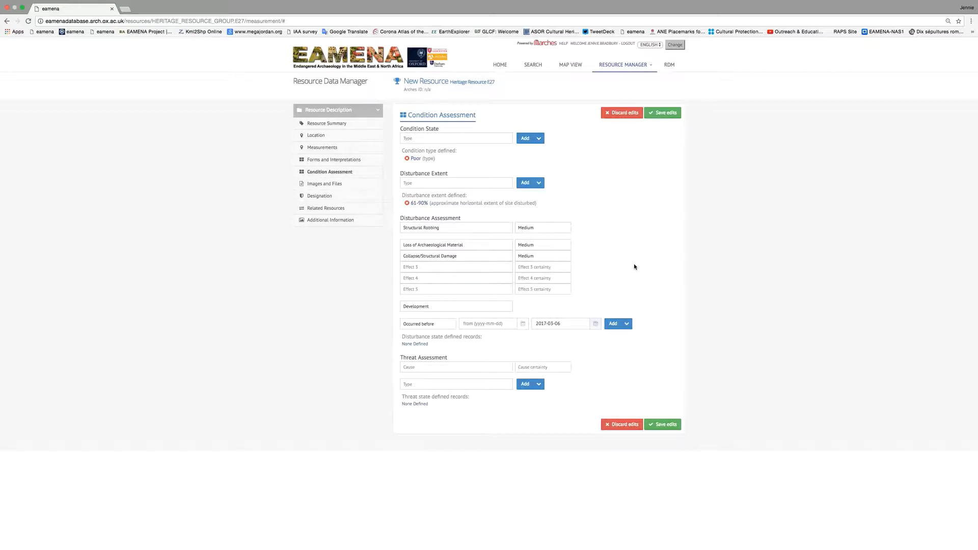
left_click(614, 324)
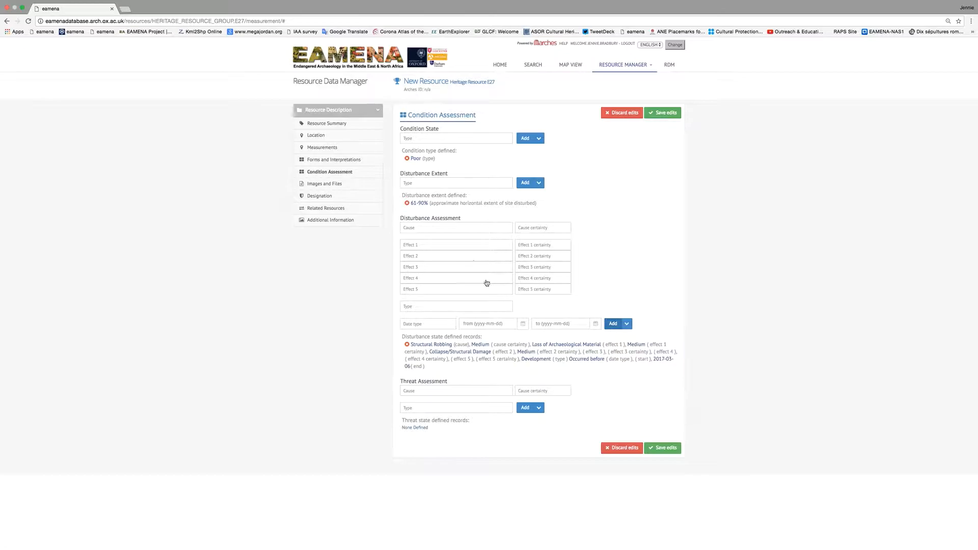
Start a second disturbance record with Construction as the cause and High as the cause certainty.
left_click(454, 229)
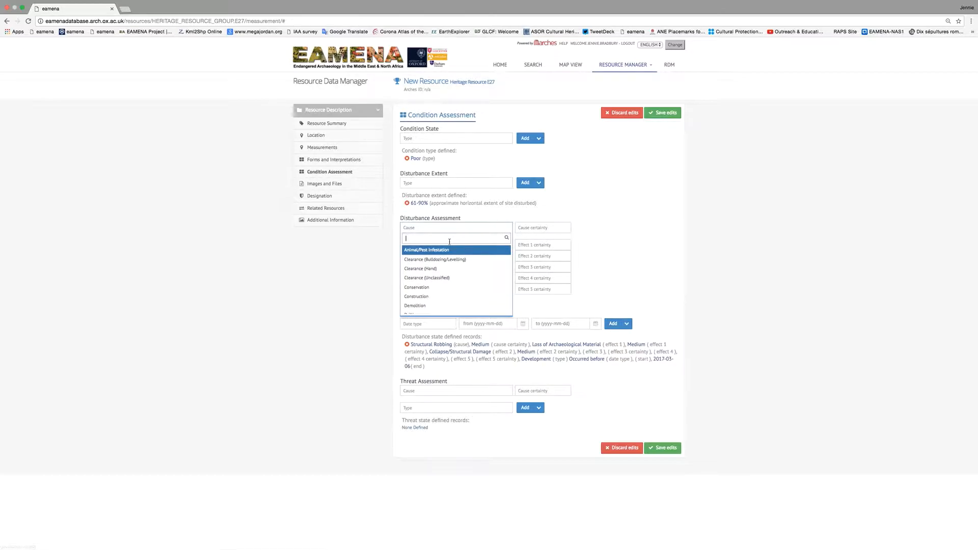
left_click(441, 296)
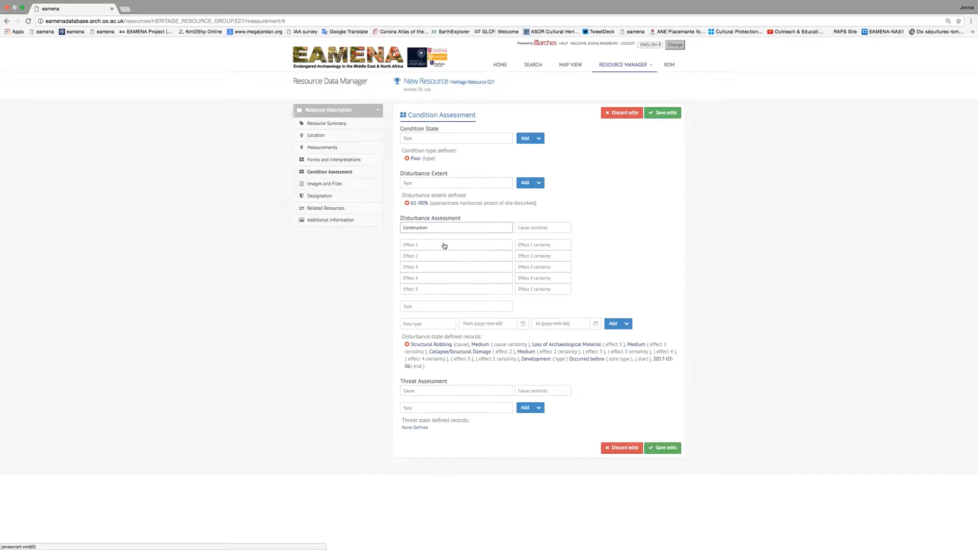
left_click(519, 229)
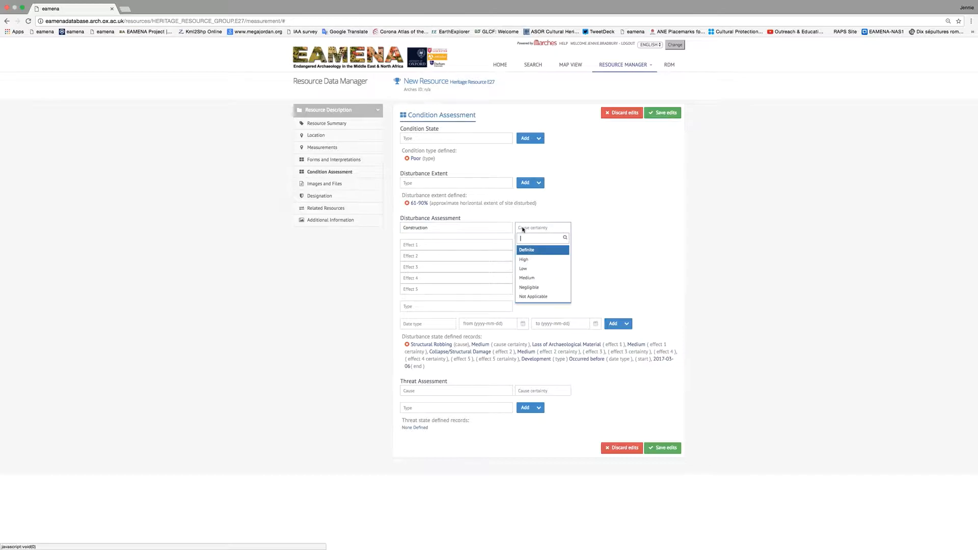
left_click(525, 260)
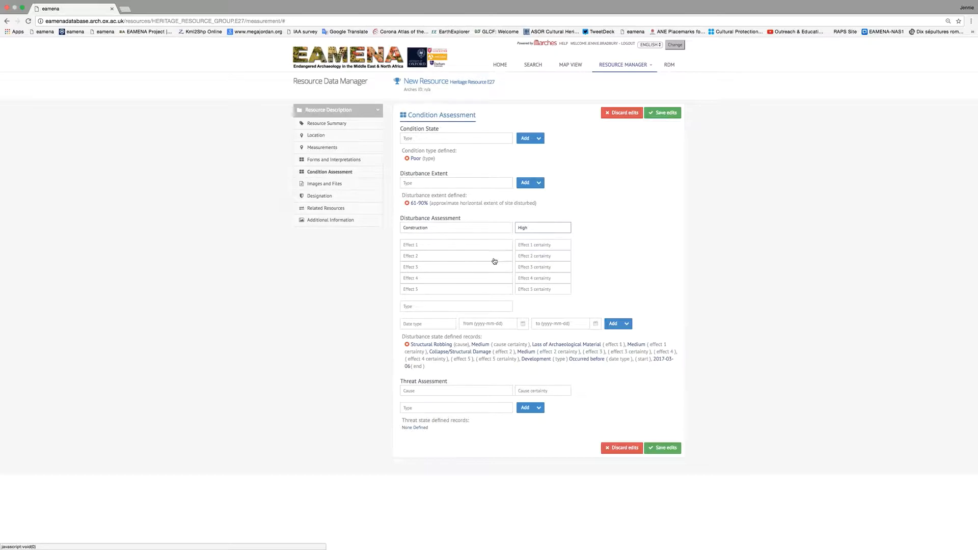
Set Effect 1 of the Construction disturbance to Loss of Archaeological Material with High certainty.
left_click(472, 245)
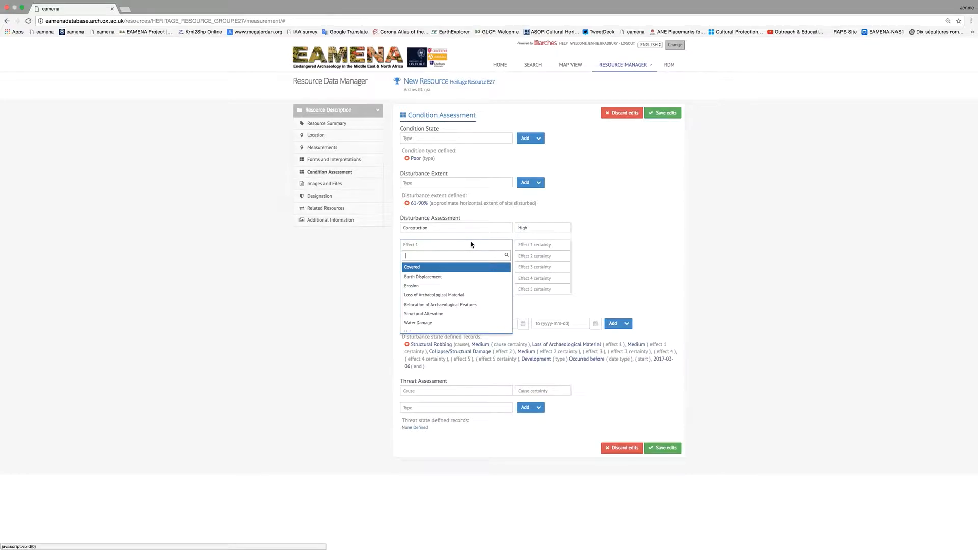
left_click(465, 295)
left_click(532, 249)
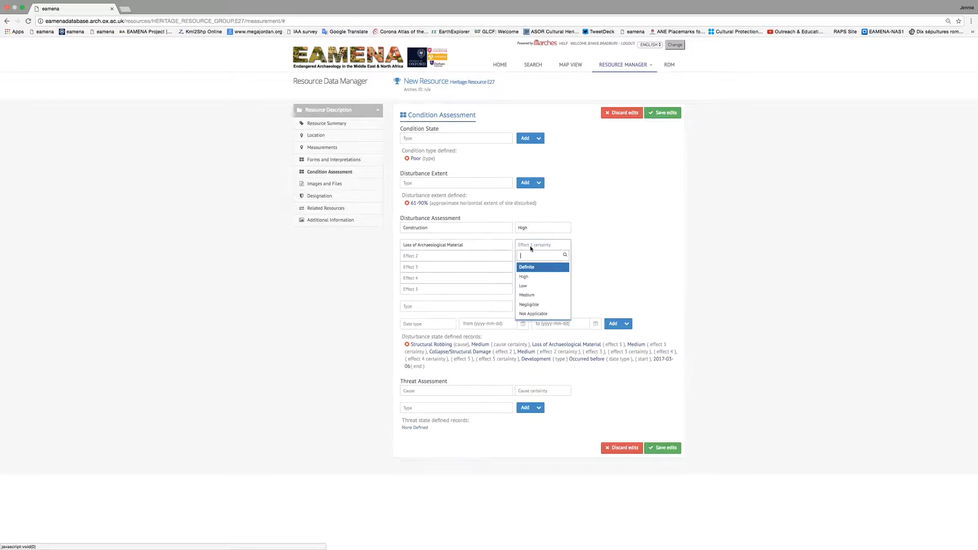
left_click(529, 278)
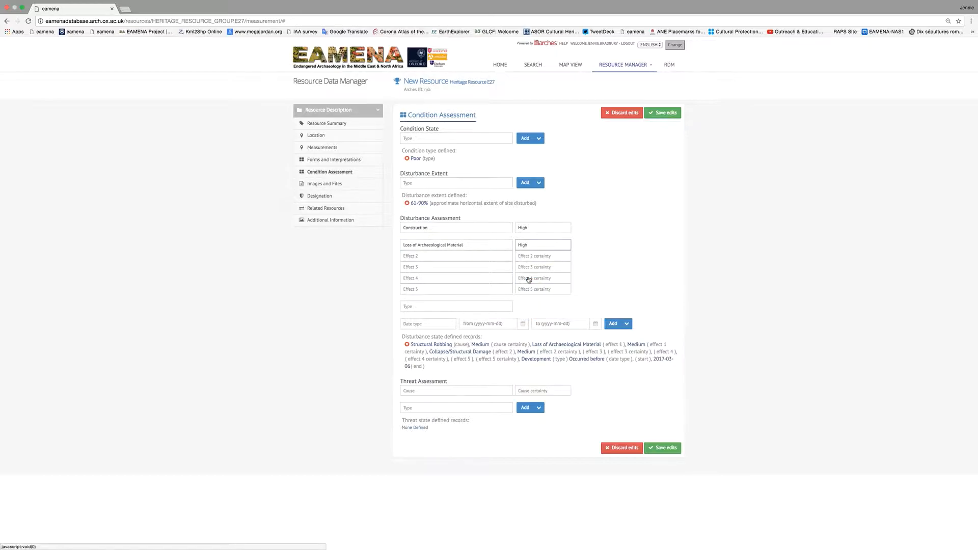
Set Effect 2 of the Construction disturbance to Collapse/Structural Damage with High certainty.
left_click(448, 256)
scroll(443, 306, "down", 2)
scroll(443, 316, "up", 3)
left_click(444, 330)
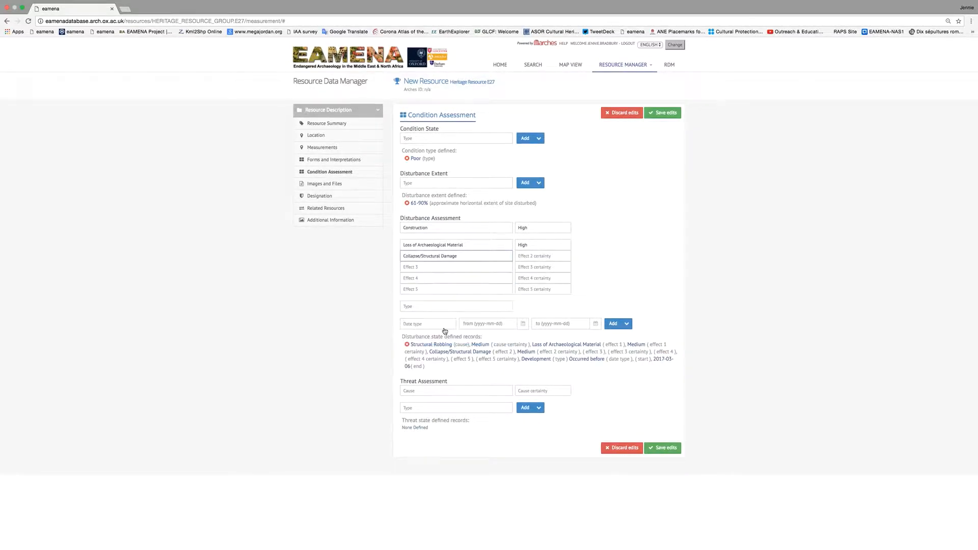
left_click(533, 256)
left_click(527, 286)
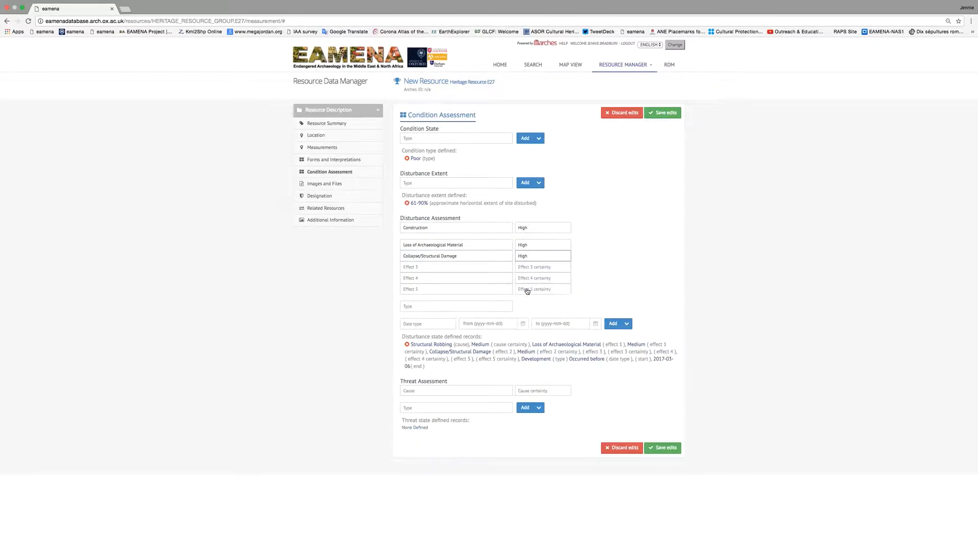
Set Effect 3 of the Construction disturbance to Access Restriction with High certainty.
left_click(497, 269)
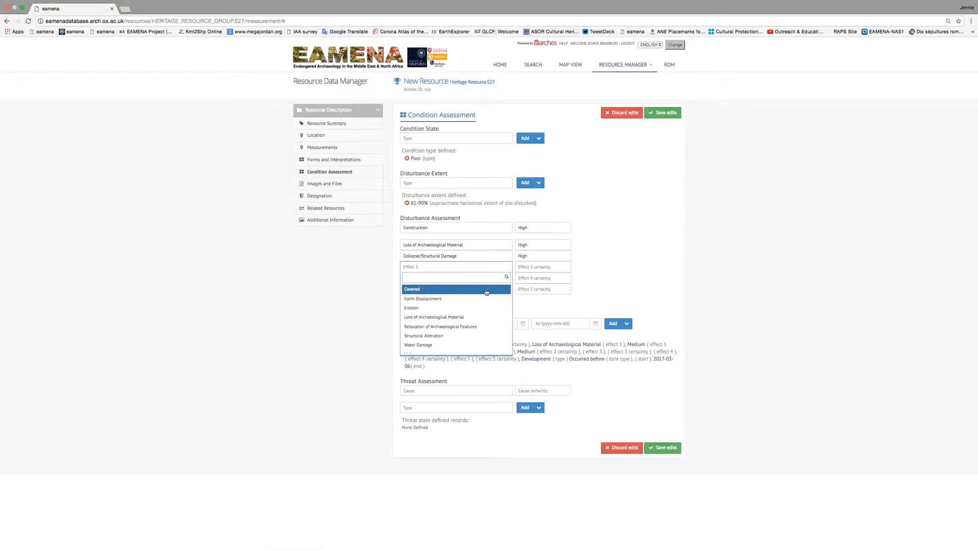
scroll(478, 323, "down", 2)
scroll(478, 324, "down", 1)
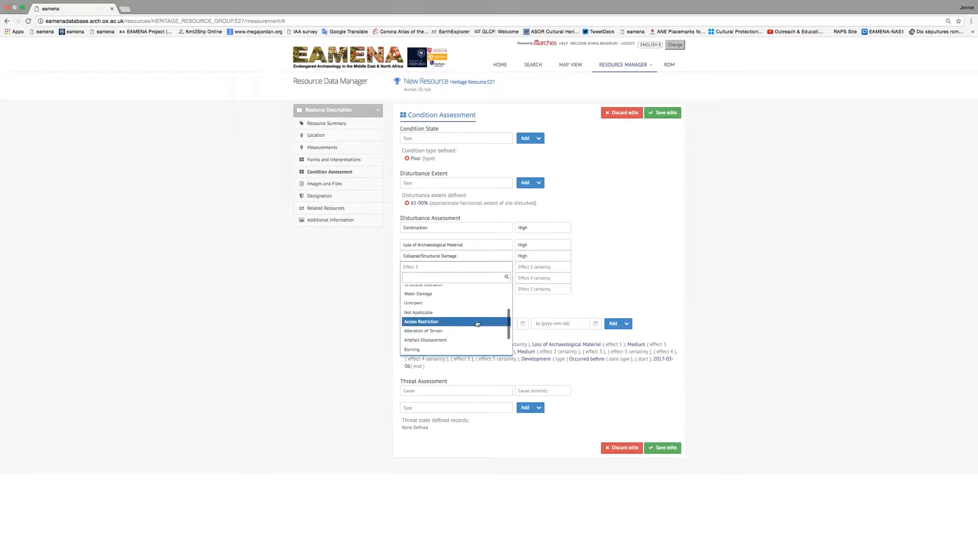
left_click(478, 322)
left_click(521, 267)
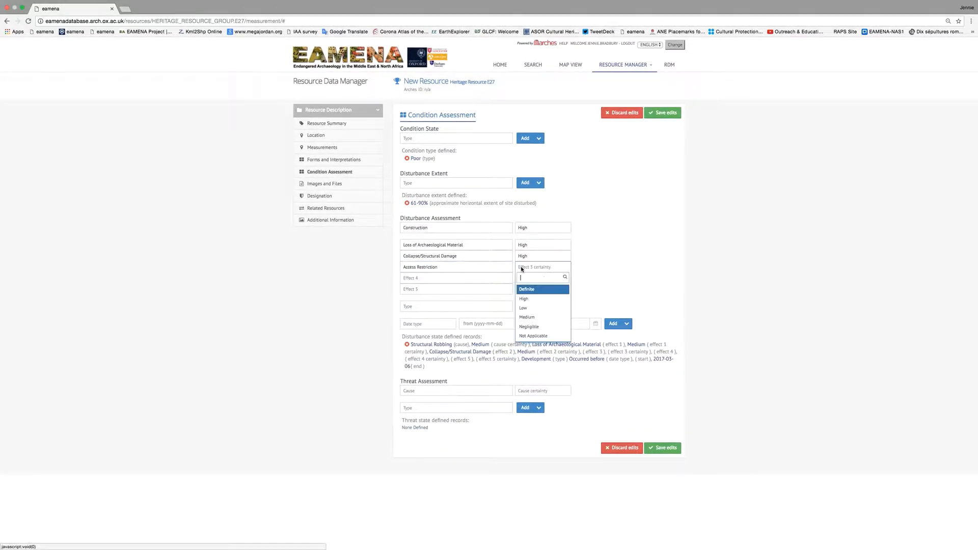
left_click(528, 300)
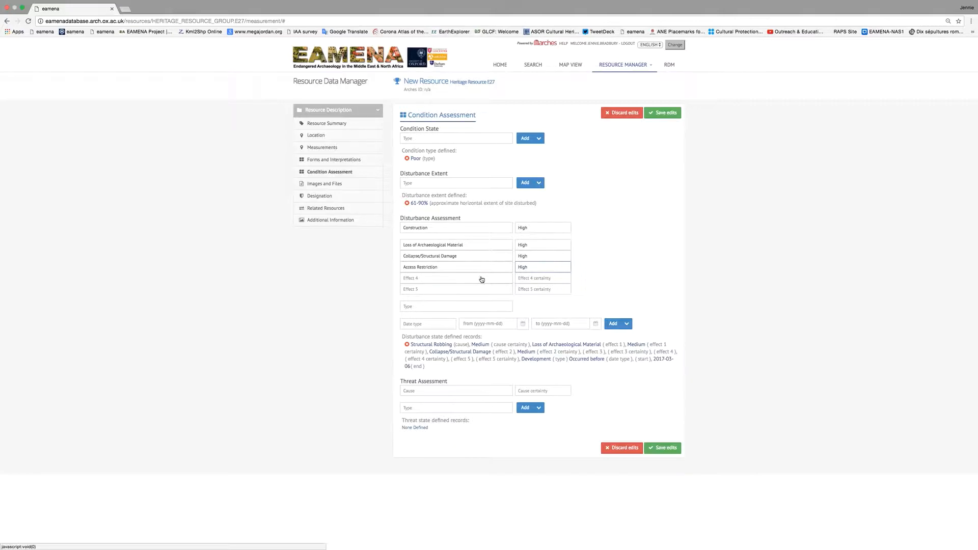
Set the Construction disturbance's type to Development and its date type to Occurred between.
left_click(471, 310)
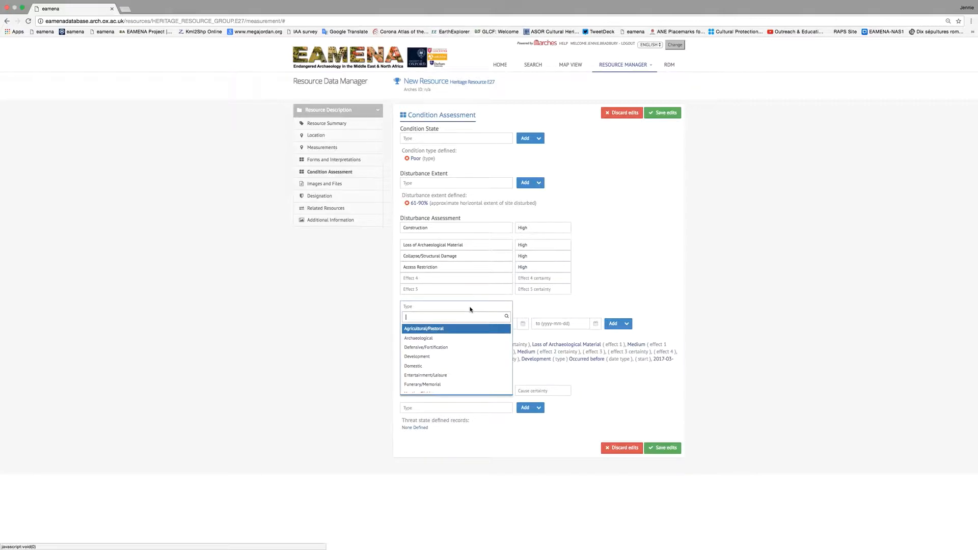
left_click(443, 356)
left_click(424, 323)
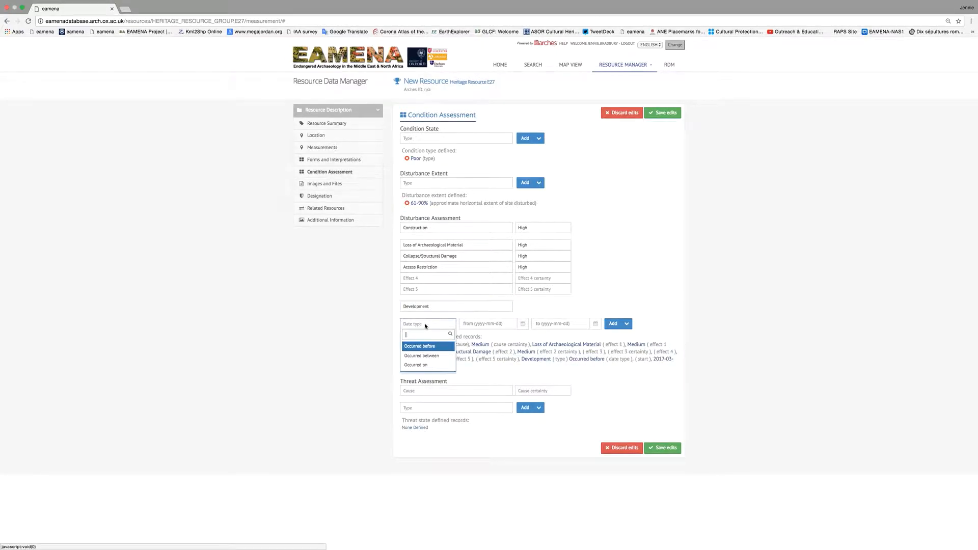
left_click(421, 356)
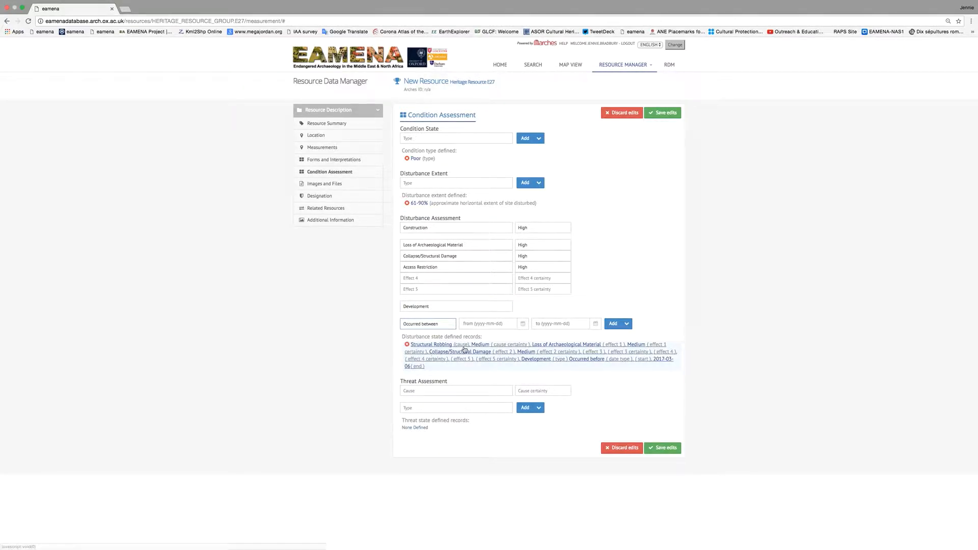
Enter 1970-01-01 as the start date of the Construction disturbance.
left_click(502, 323)
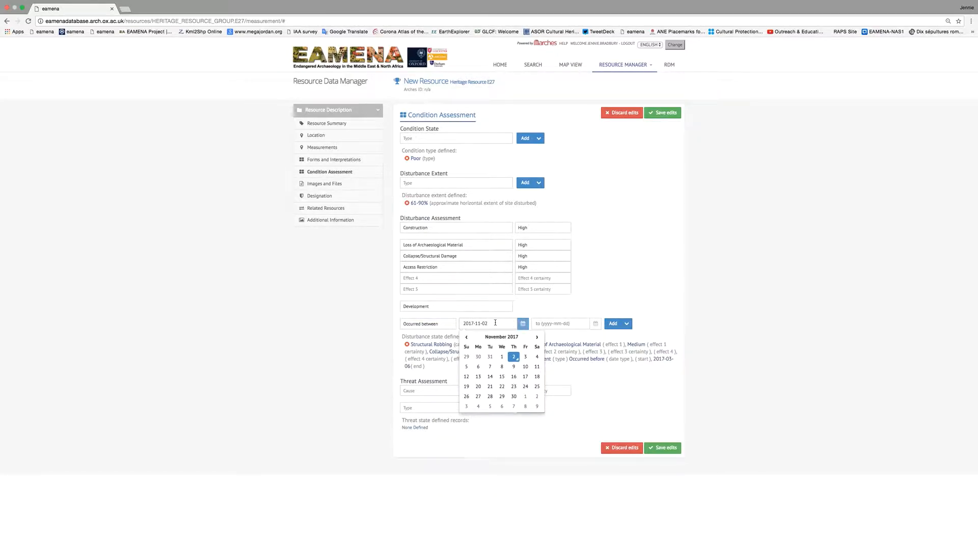
type("1")
key("BackSpace")
key("BackSpace")
type("01")
key("BackSpace")
key("BackSpace")
key("BackSpace")
type("1970")
Enter 2017-06-08 as the Construction disturbance's end date and add the completed record to the disturbance list.
left_click(565, 324)
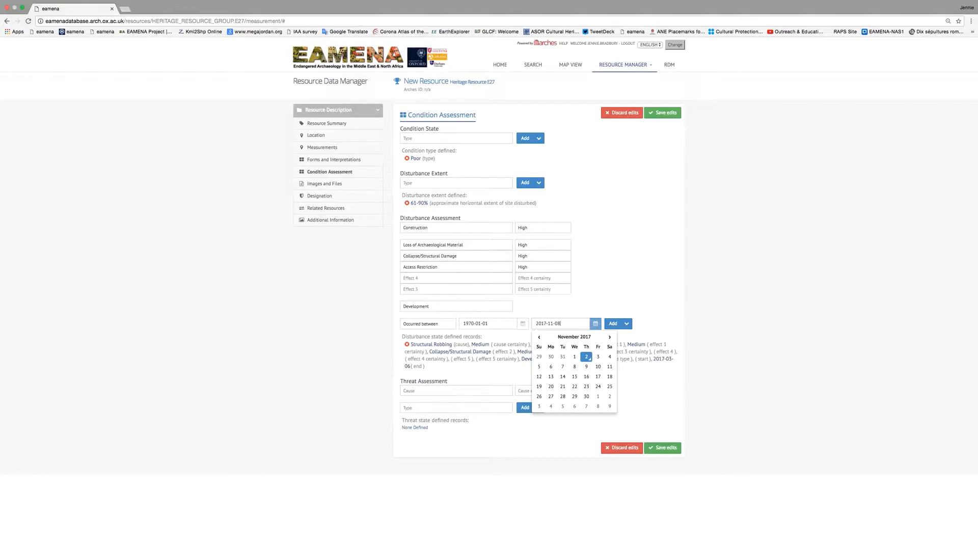
key("BackSpace")
key("BackSpace")
type("06")
left_click(608, 274)
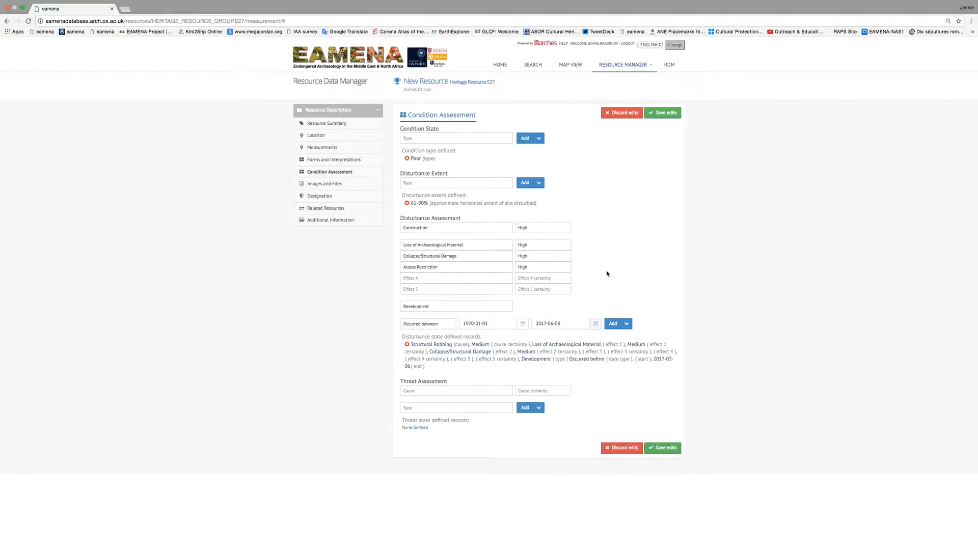
left_click(611, 324)
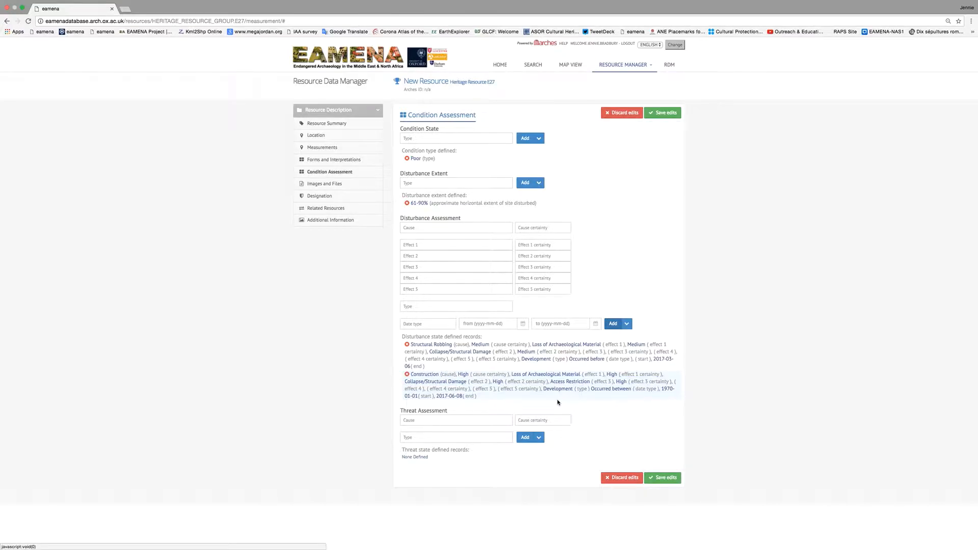
Start a third disturbance record with Excavation (Unclassified) as the cause and High as the cause certainty.
left_click(490, 231)
type("exc")
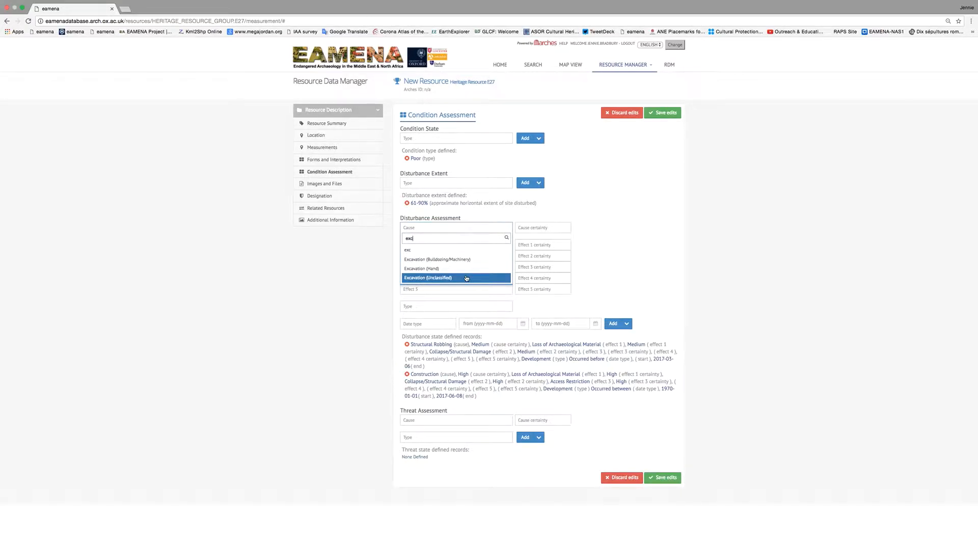
left_click(467, 278)
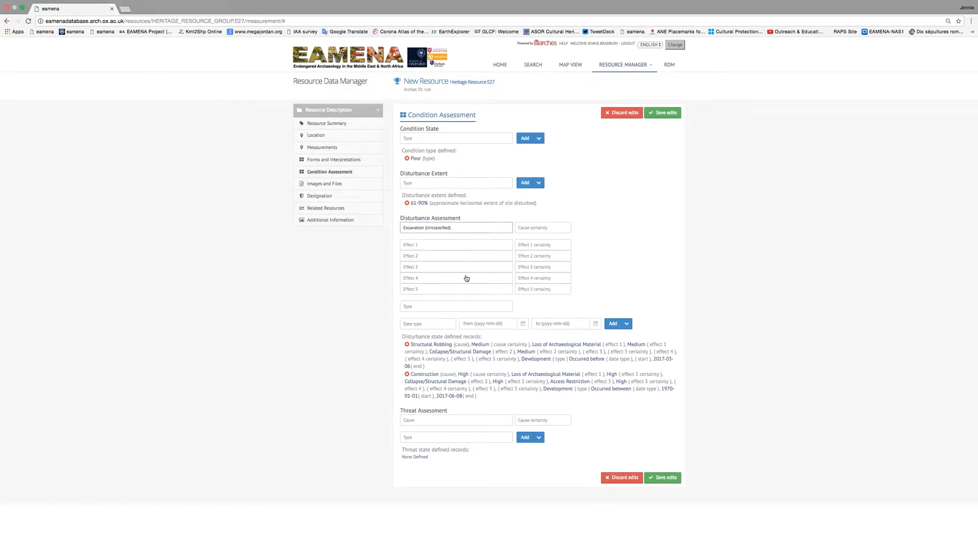
left_click(531, 231)
left_click(528, 260)
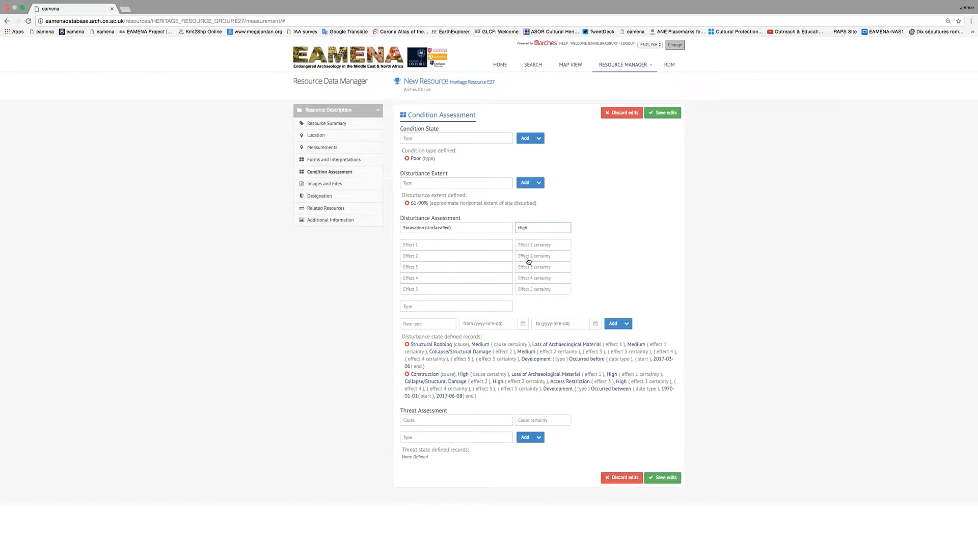
Set Effect 1 of the Excavation disturbance to Unknown with Not Applicable as its certainty.
left_click(482, 247)
type("un")
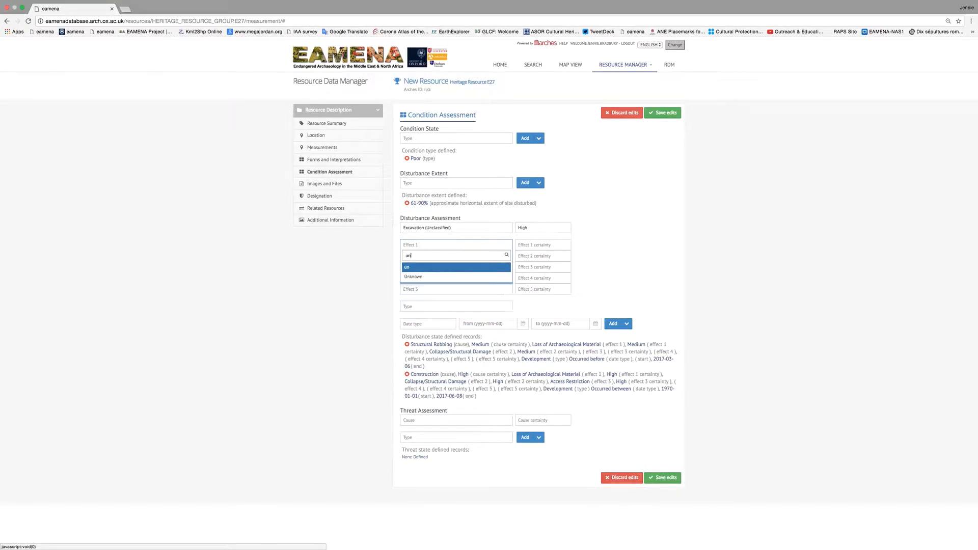
left_click(463, 277)
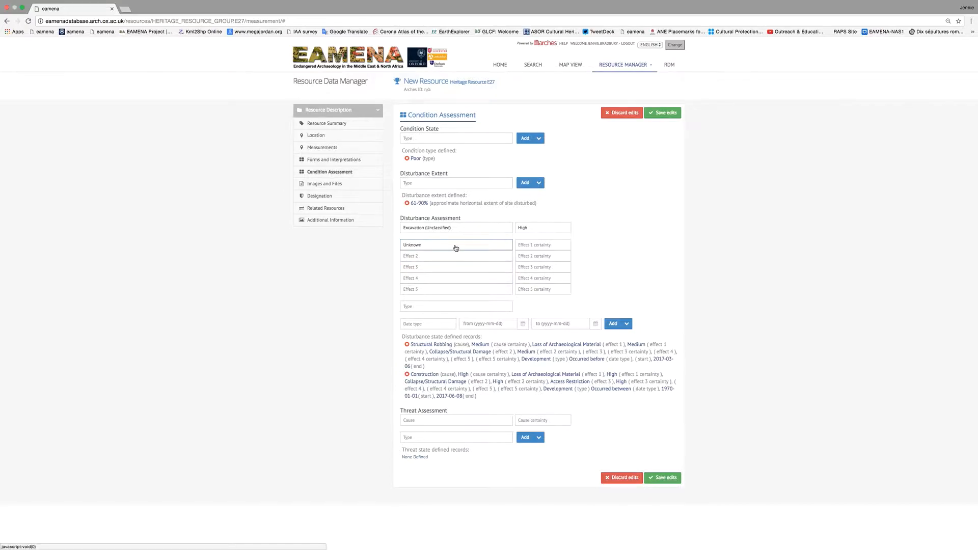
left_click(527, 249)
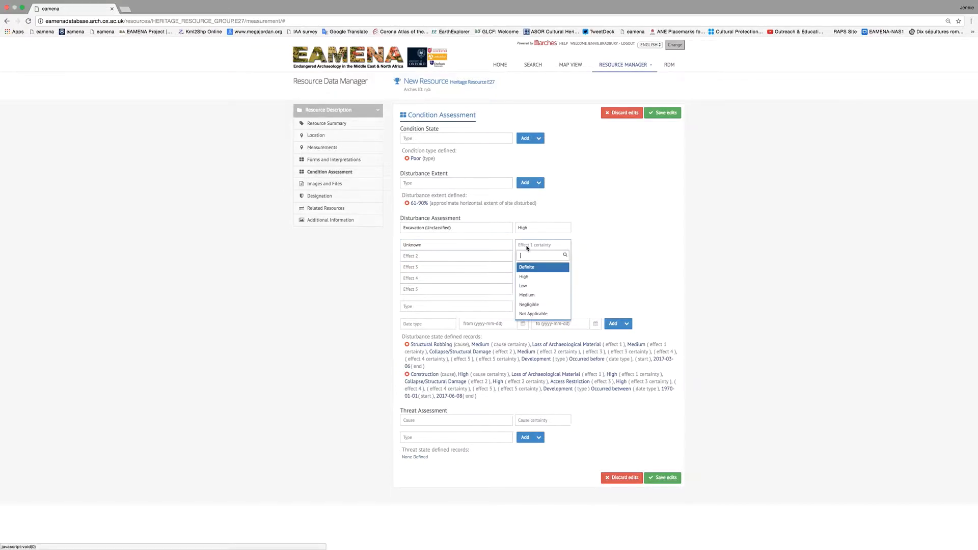
left_click(527, 314)
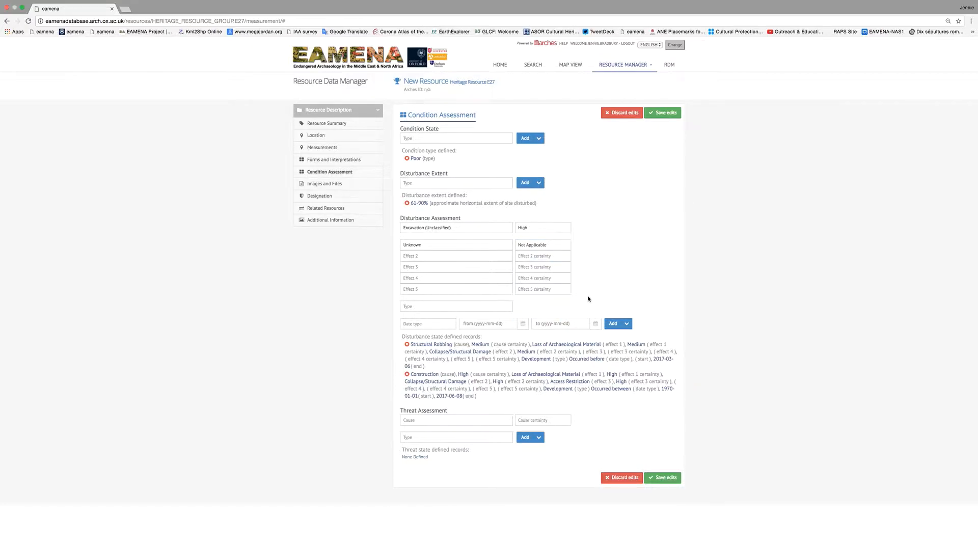
Set the Excavation disturbance's type to Archaeological and its date type to Occurred before.
left_click(459, 308)
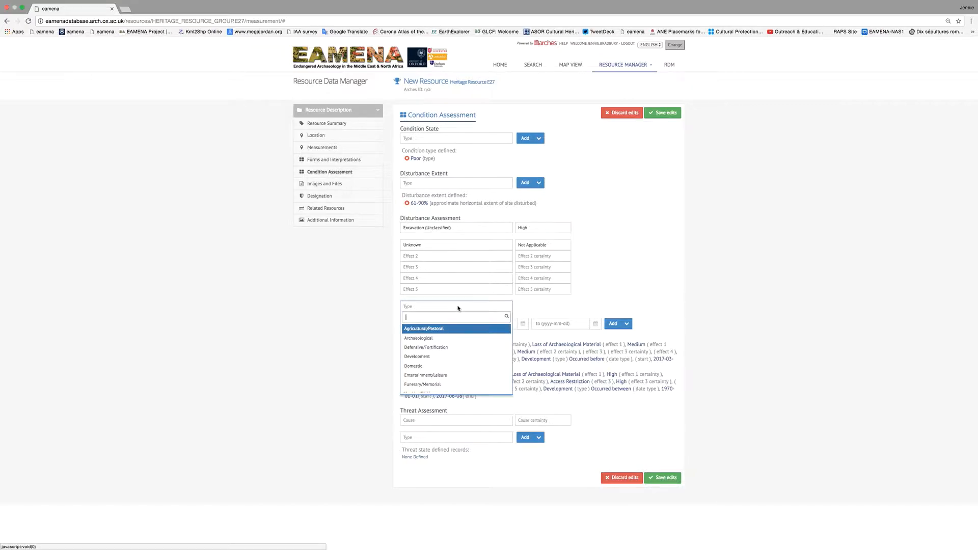
left_click(451, 337)
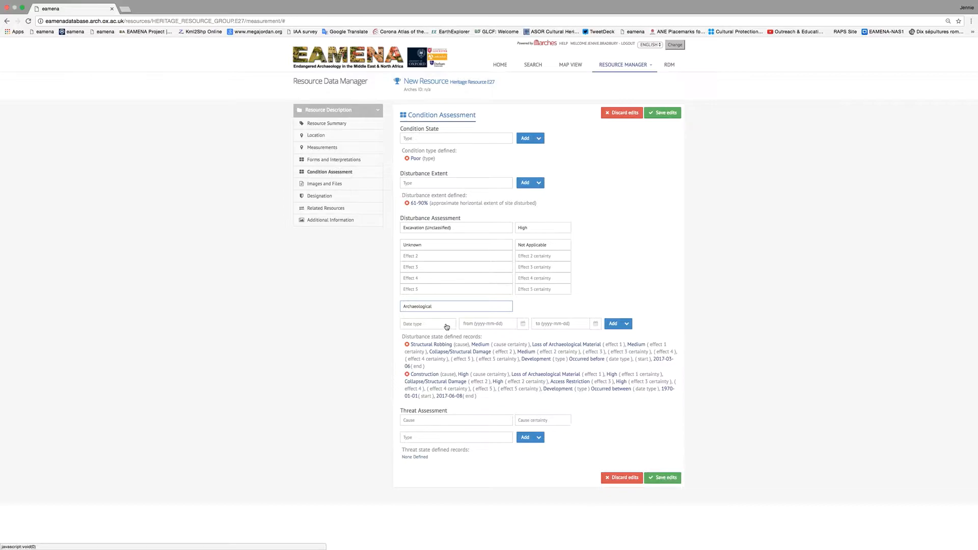
left_click(447, 325)
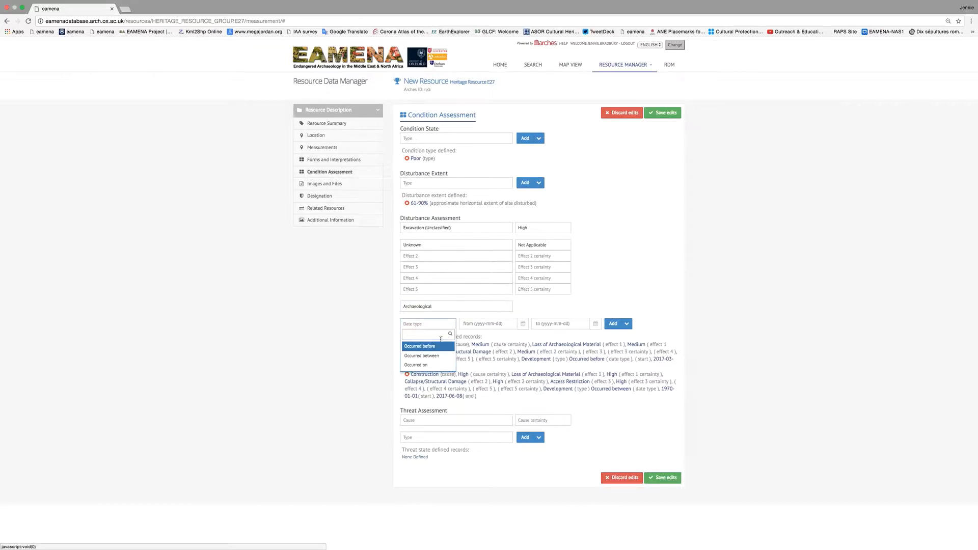
left_click(441, 347)
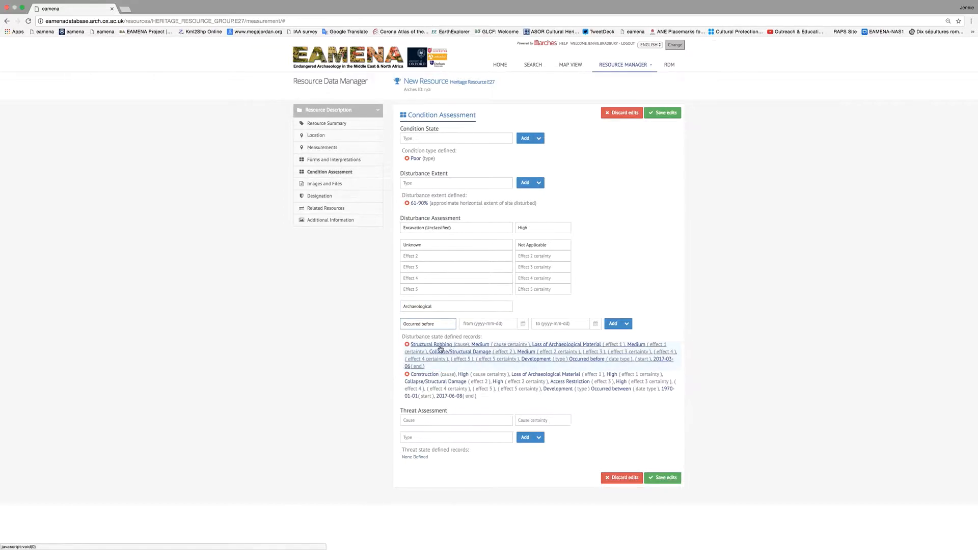
Set the Excavation disturbance's end date to 2017-03-06.
left_click(569, 324)
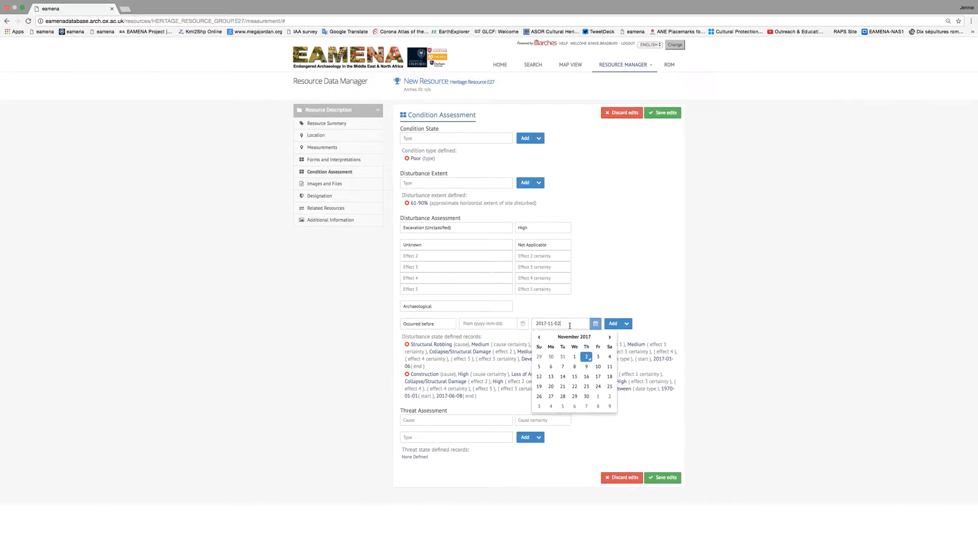
left_click(568, 338)
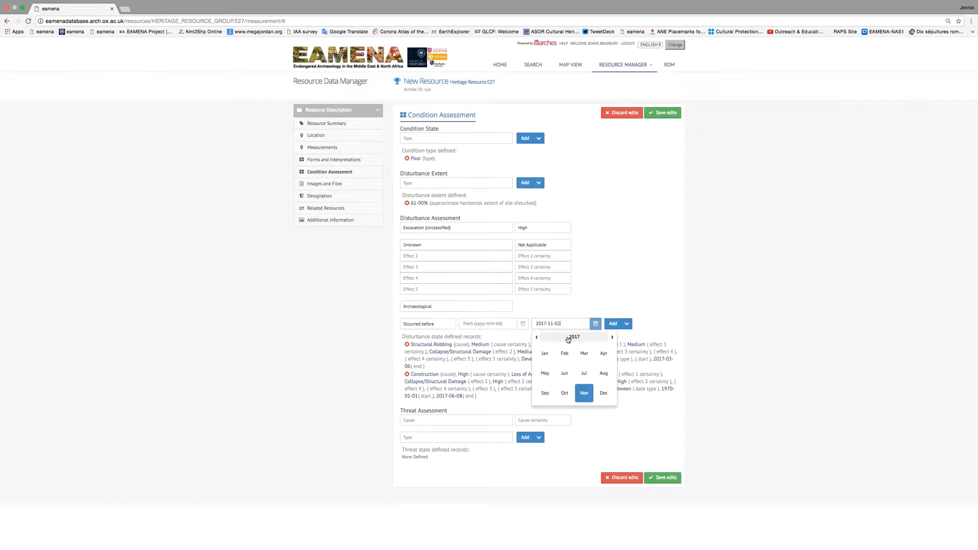
left_click(586, 354)
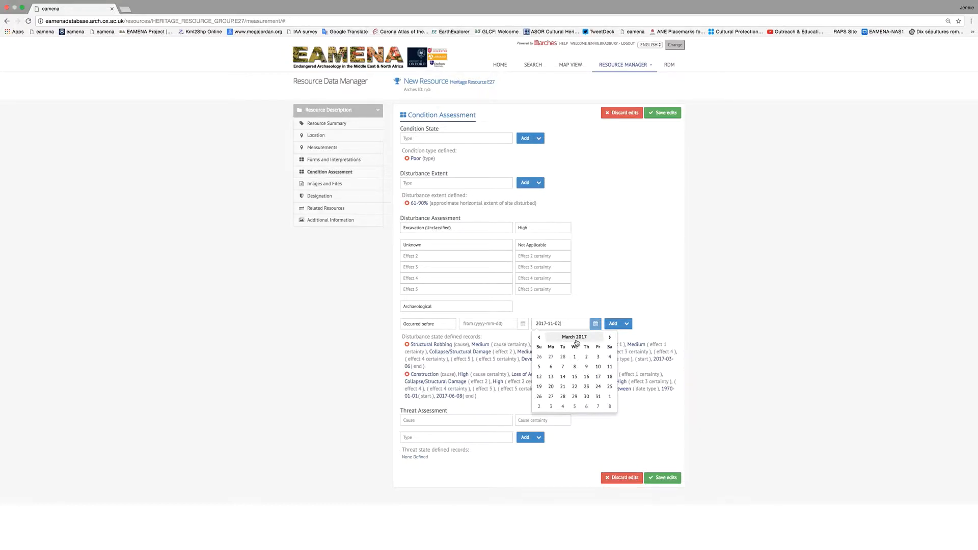
left_click(552, 366)
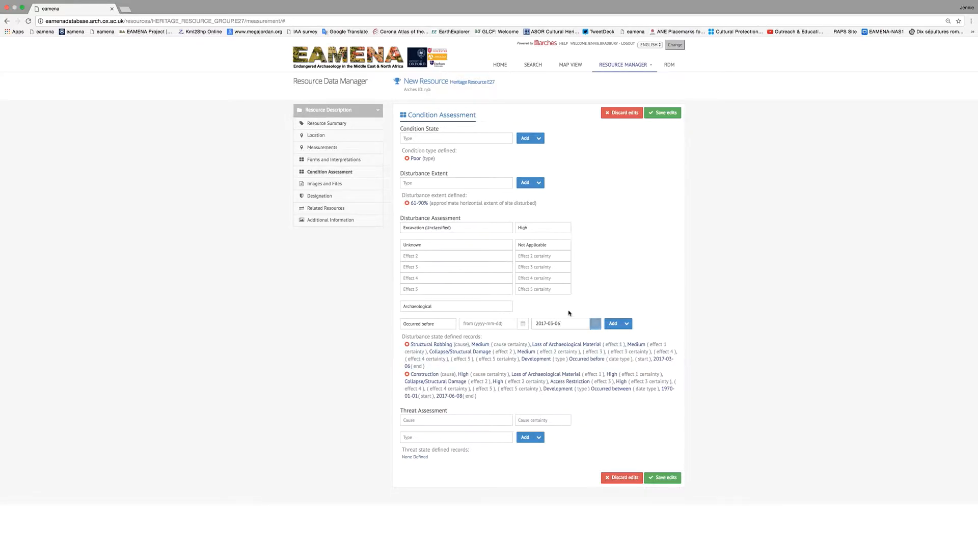
Add the completed Excavation (Unclassified) record to the disturbance assessment.
left_click(612, 326)
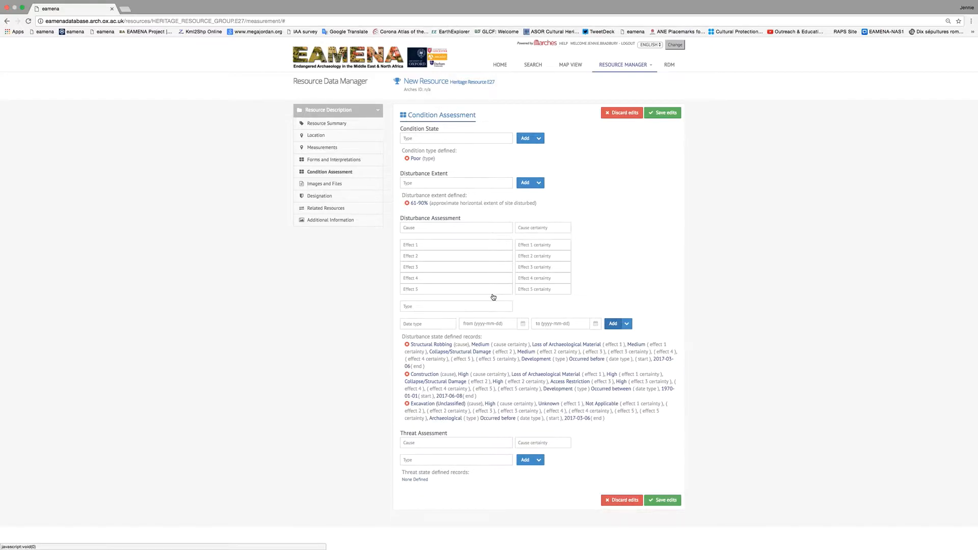
Add a threat record with Construction as the cause, Possible as the cause certainty and Development as the type.
scroll(493, 297, "down", 1)
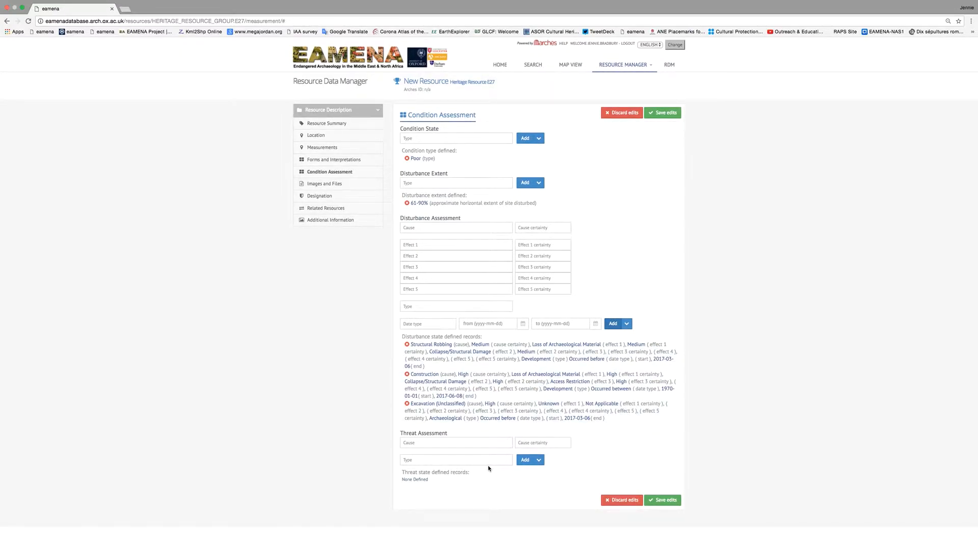
left_click(484, 445)
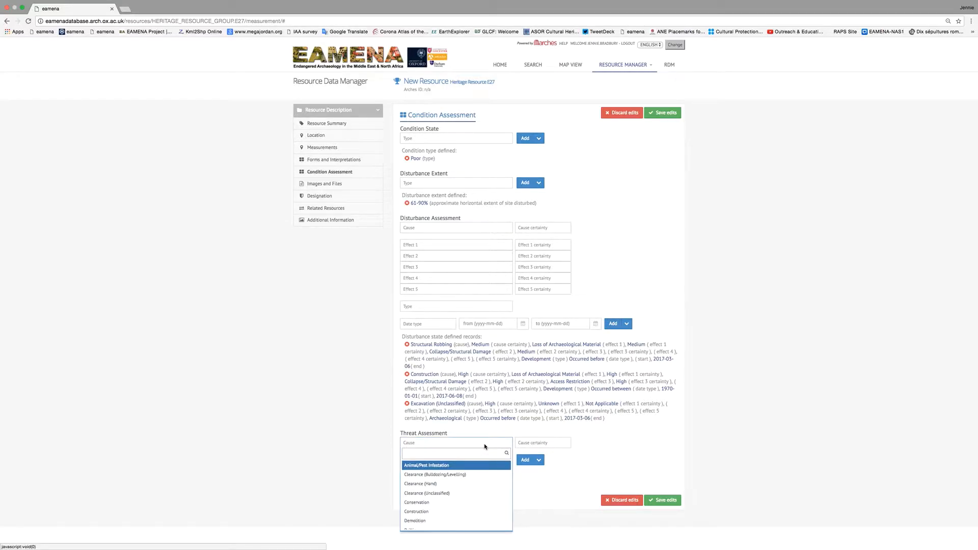
left_click(461, 512)
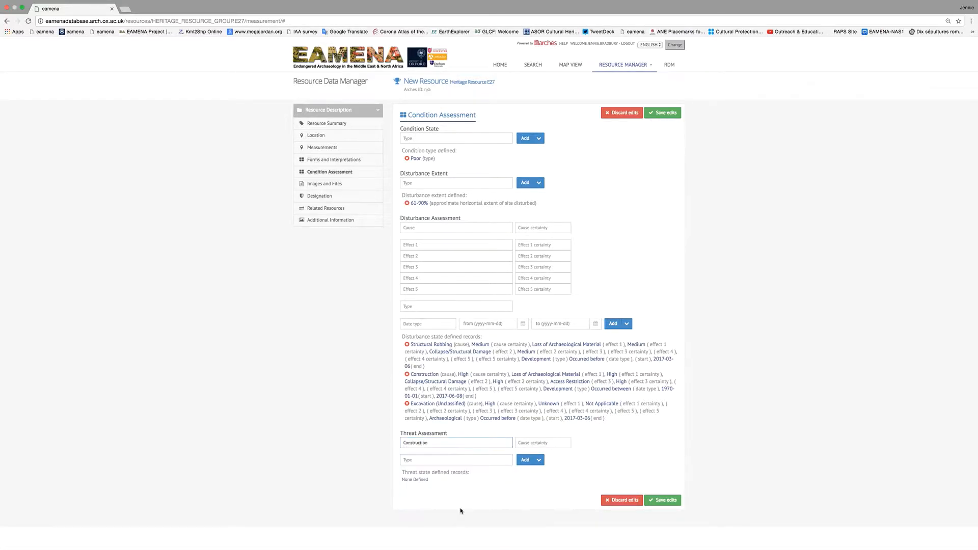
left_click(553, 443)
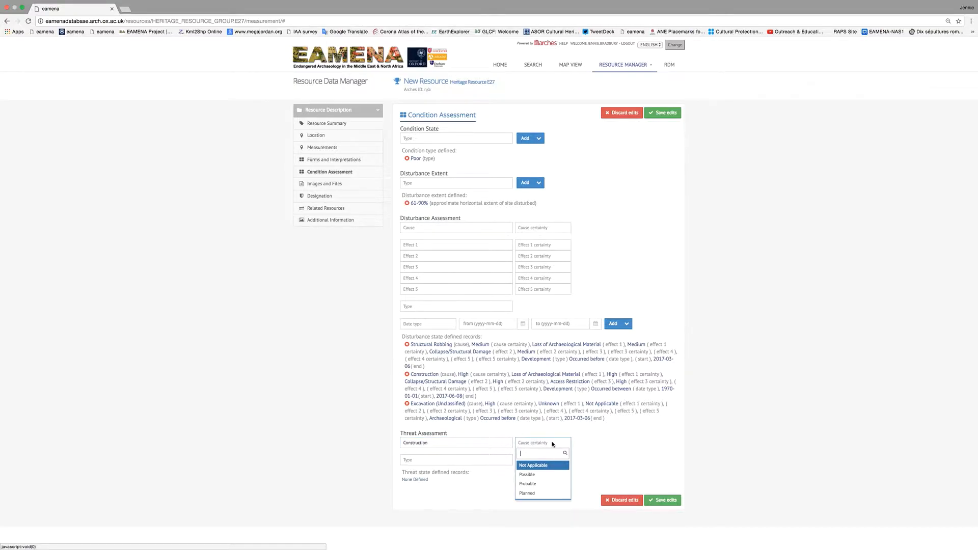
left_click(542, 479)
left_click(487, 463)
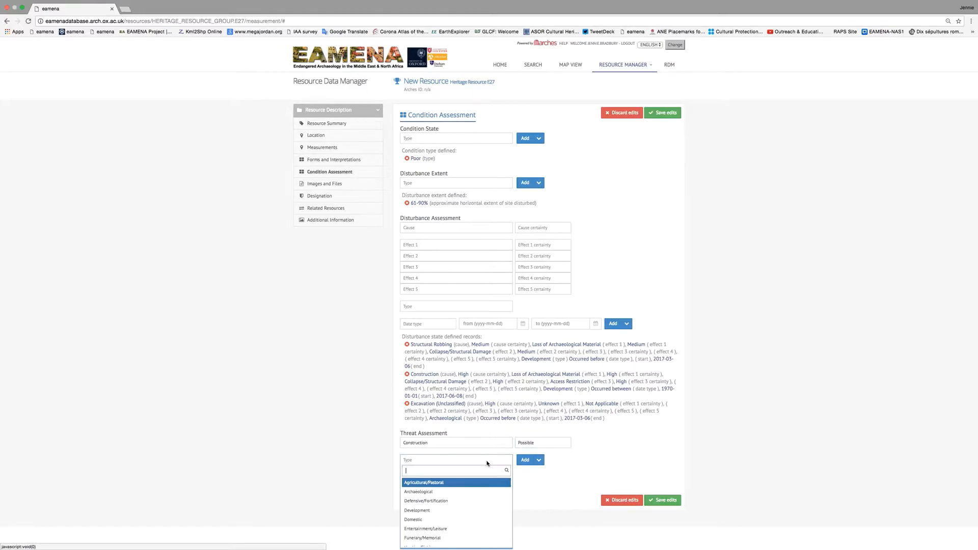
left_click(482, 510)
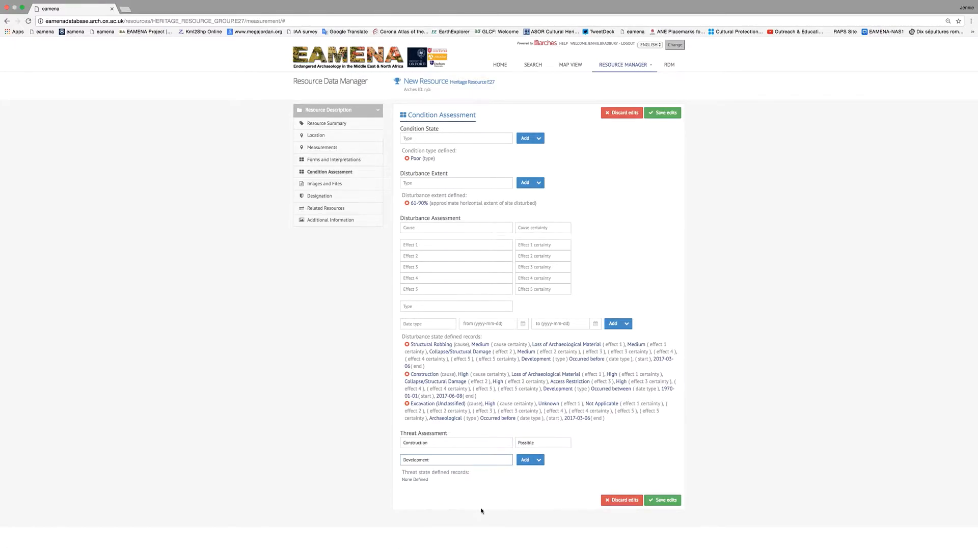
left_click(526, 461)
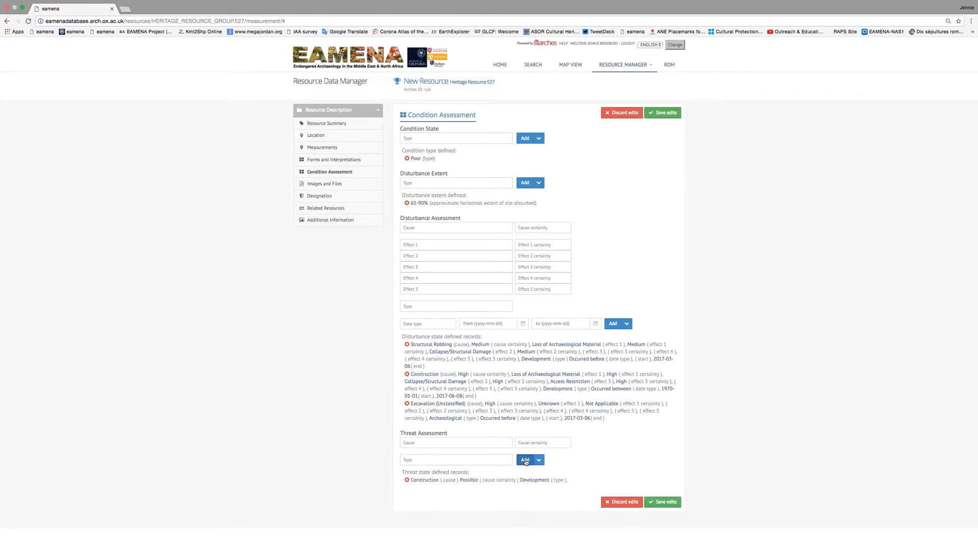
Add a threat record with Ploughing as the cause, Possible as the cause certainty and Agricultural/Pastoral as the type.
left_click(478, 443)
type("pl")
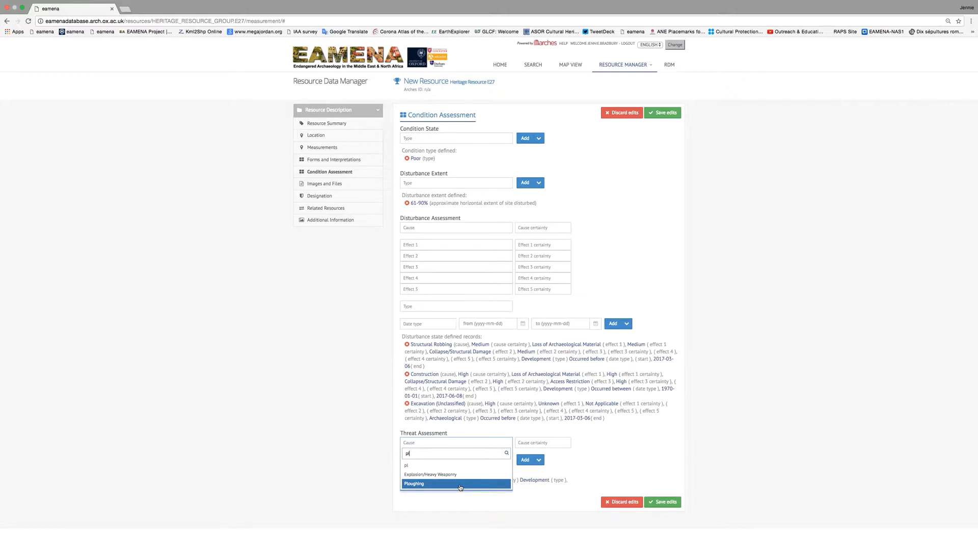
left_click(460, 485)
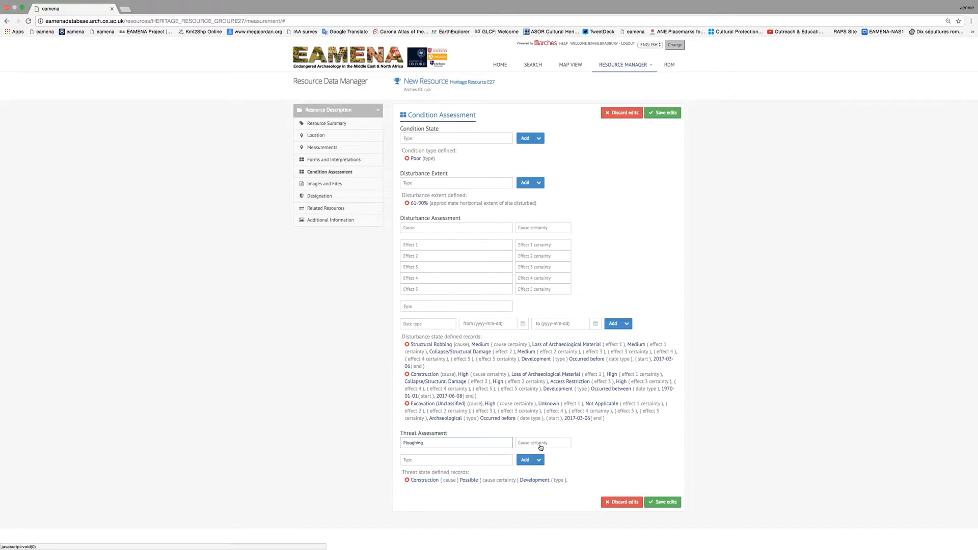
left_click(541, 447)
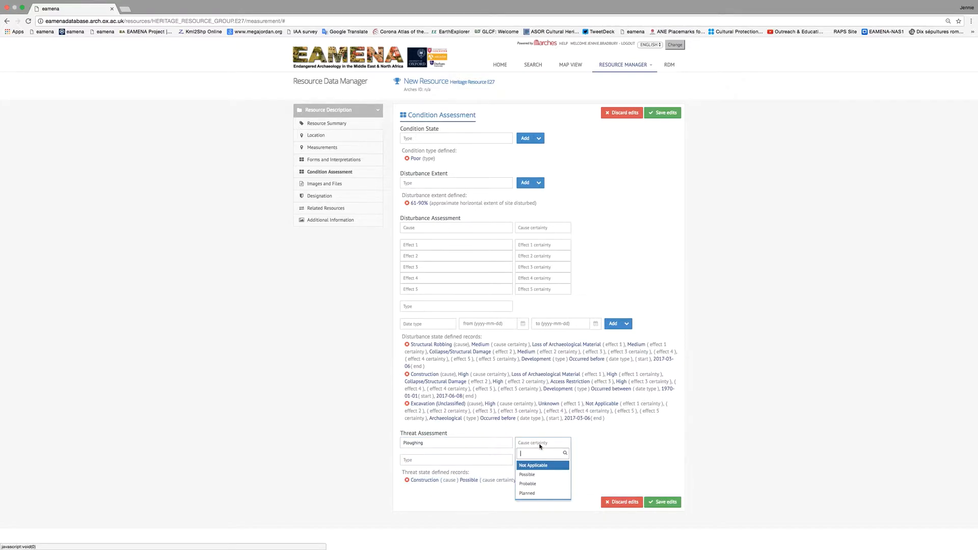
left_click(535, 476)
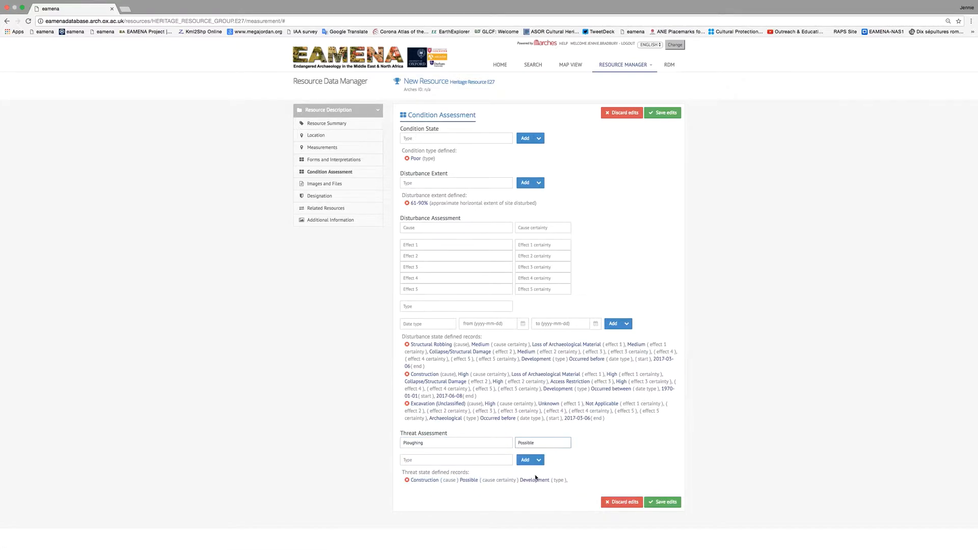
left_click(494, 465)
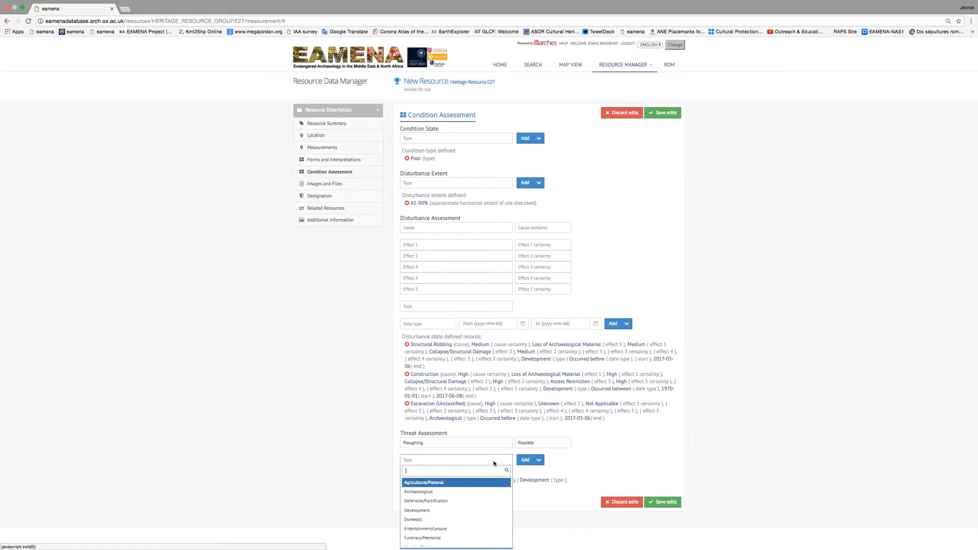
left_click(481, 486)
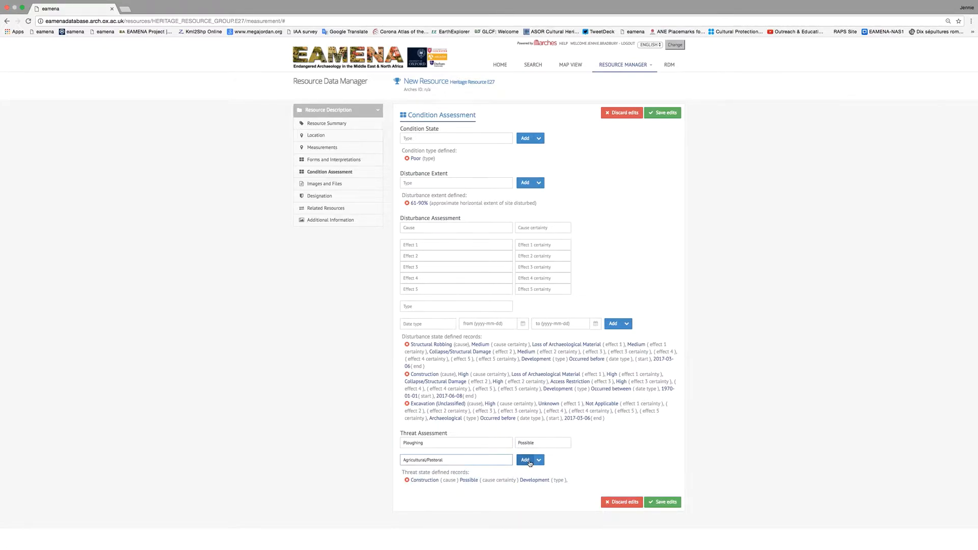
left_click(526, 460)
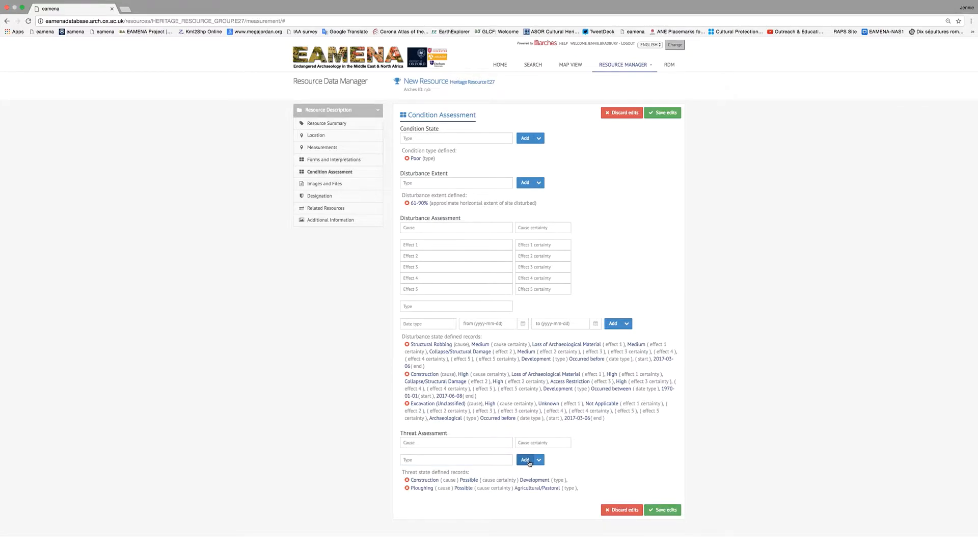
Add a Road/Track threat record with Possible cause certainty and Infrastructure/Transport type, and save the condition assessment edits.
left_click(456, 442)
type("road")
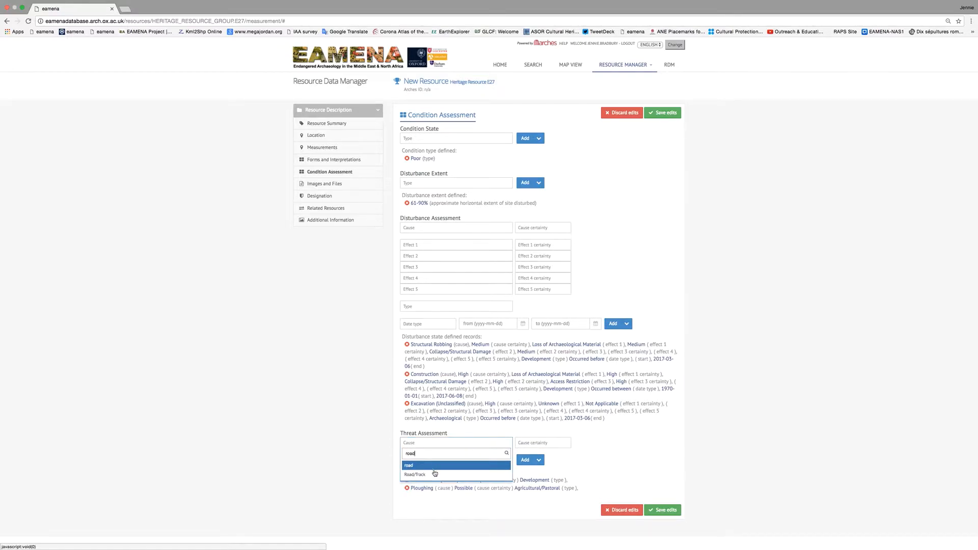
left_click(434, 476)
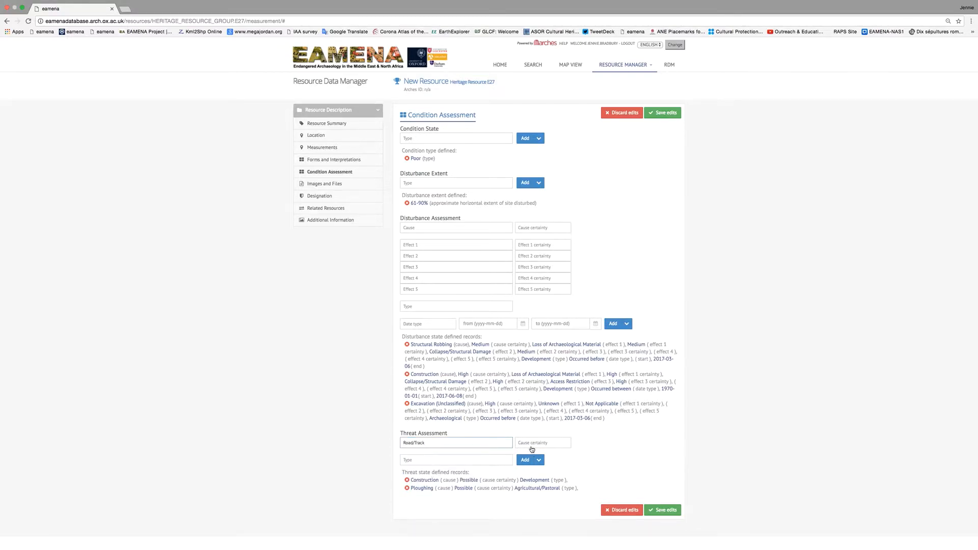
left_click(530, 444)
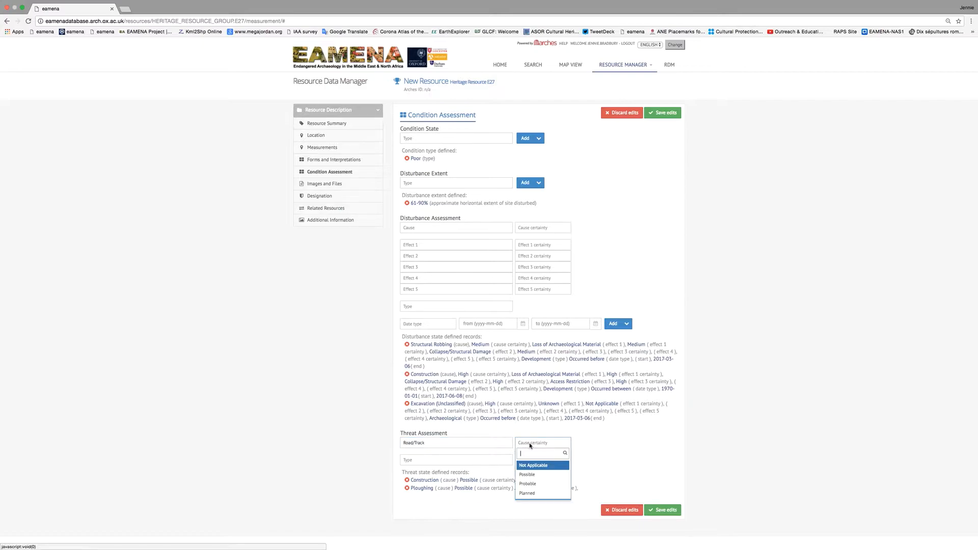
left_click(528, 475)
left_click(499, 464)
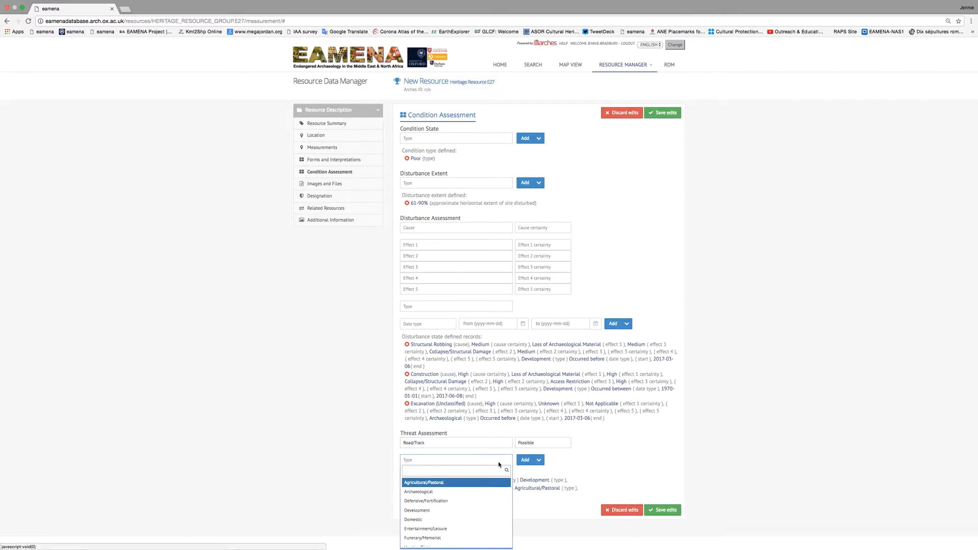
scroll(493, 497, "down", 1)
scroll(490, 504, "down", 3)
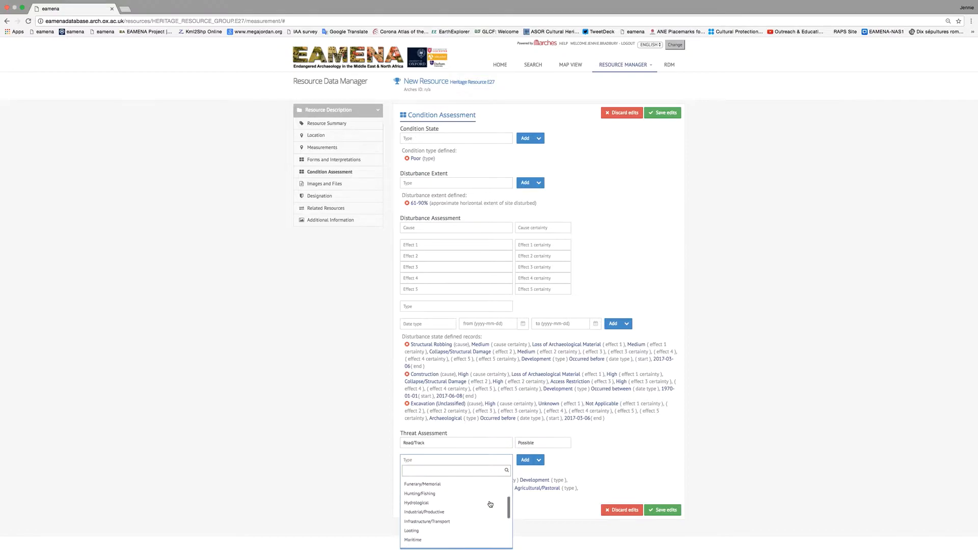
left_click(482, 505)
left_click(525, 460)
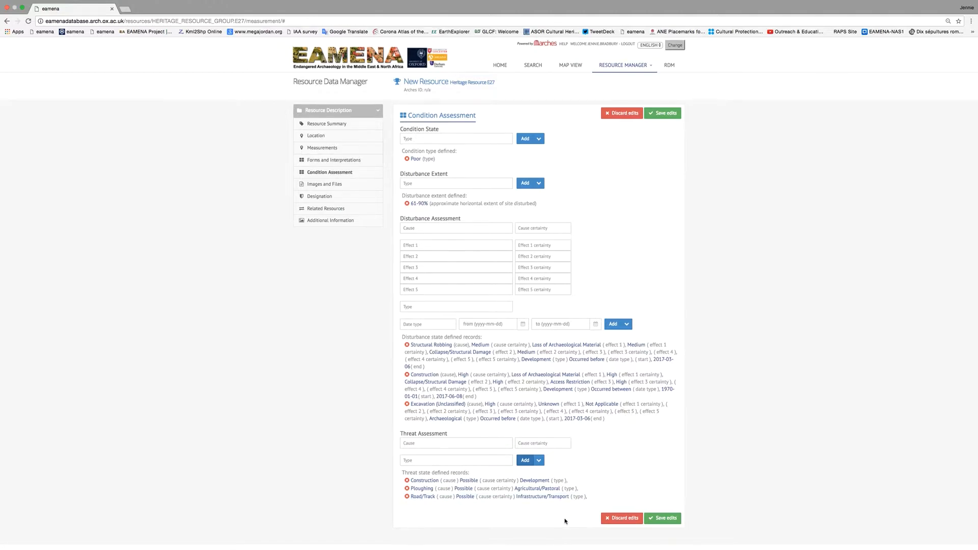
left_click(665, 516)
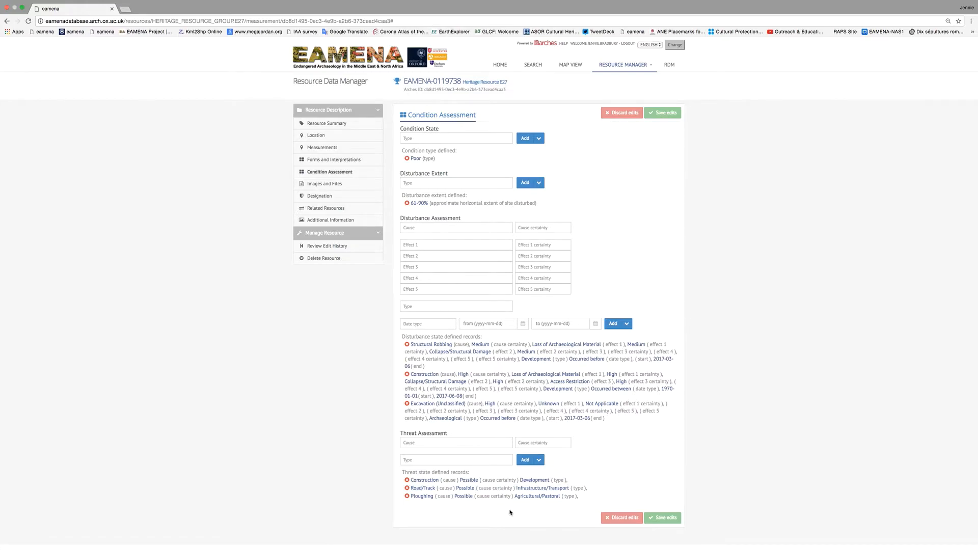
Add an Excavation (Unclassified) threat record with Possible cause certainty and Looting type, and save the edits.
left_click(465, 443)
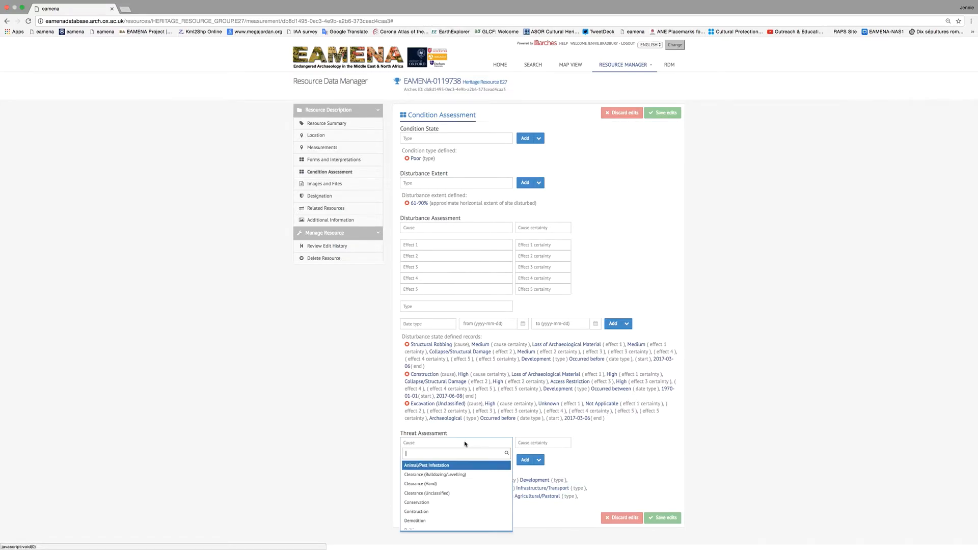
type("exc")
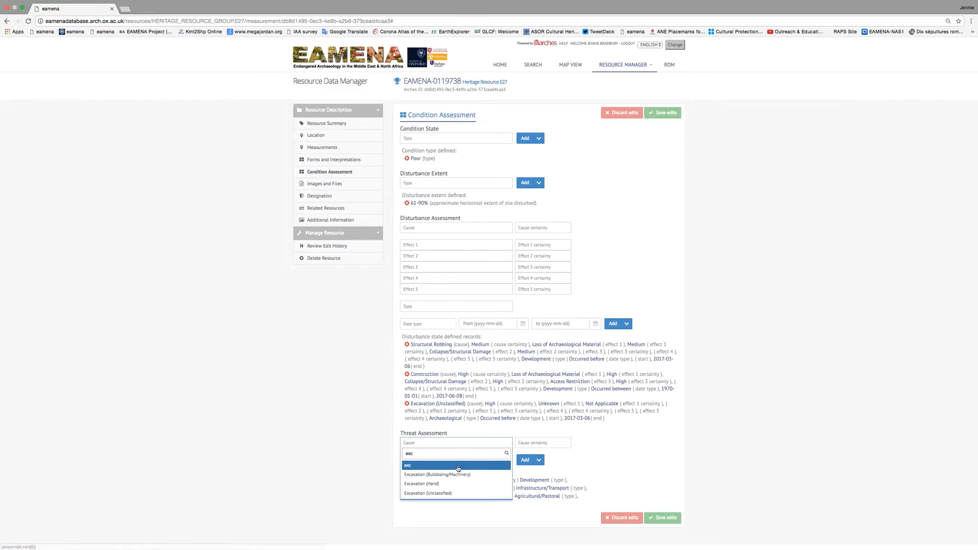
left_click(457, 493)
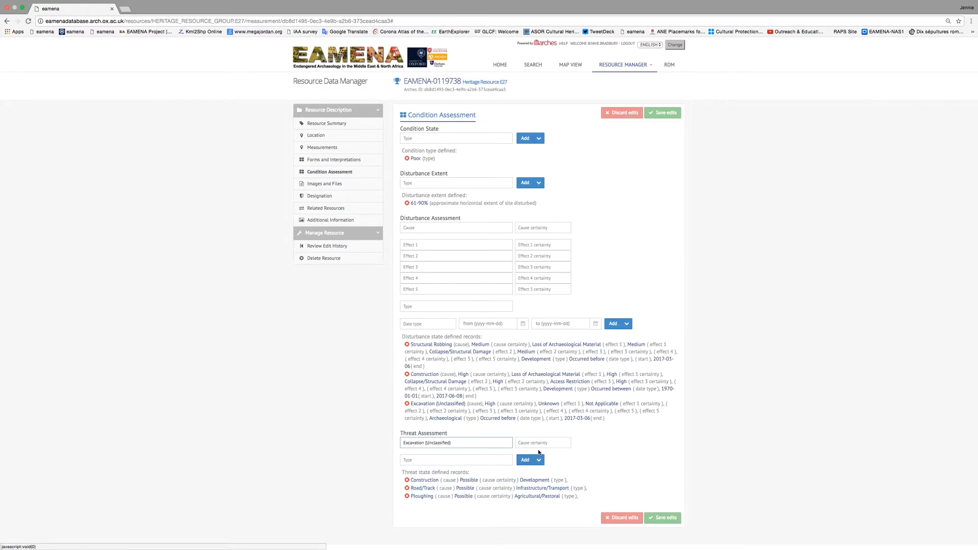
left_click(545, 443)
left_click(539, 477)
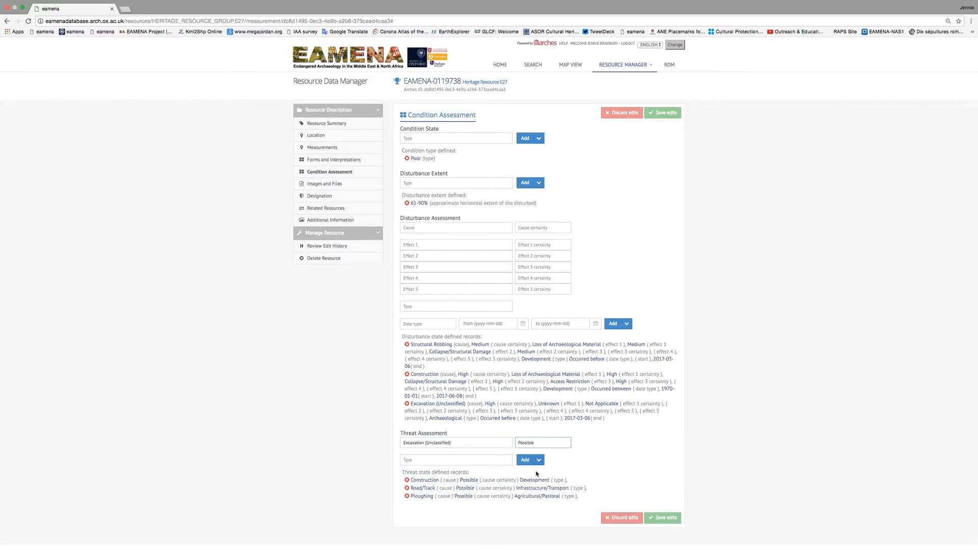
left_click(508, 461)
scroll(479, 512, "down", 4)
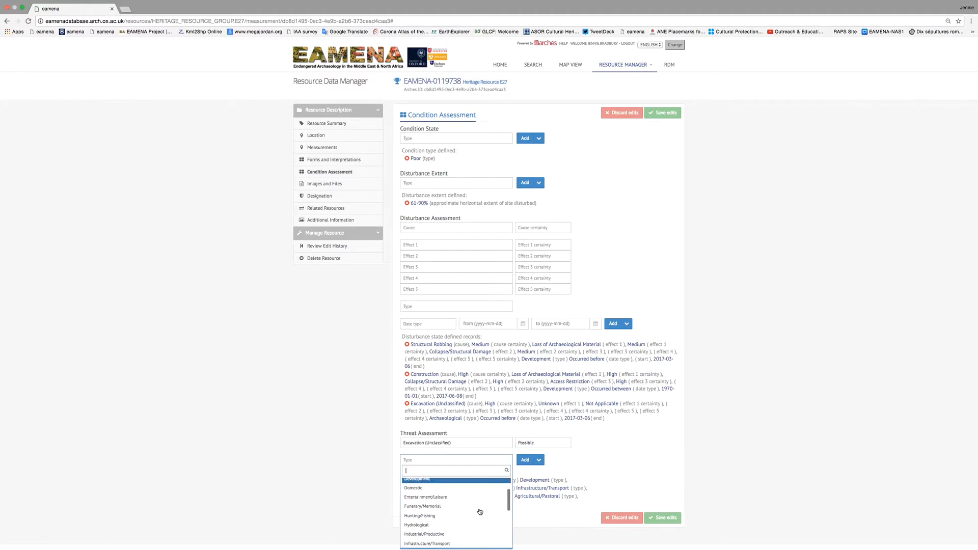
left_click(474, 517)
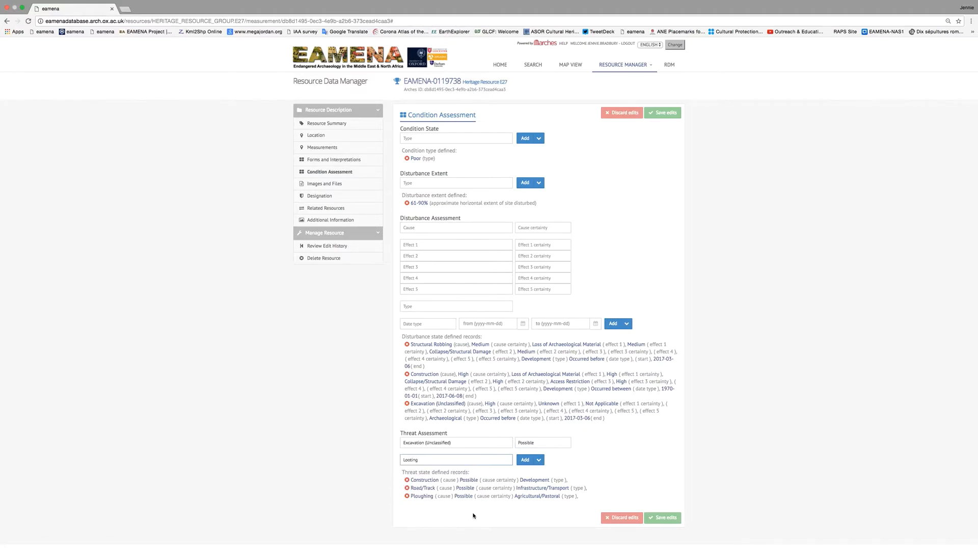
left_click(523, 460)
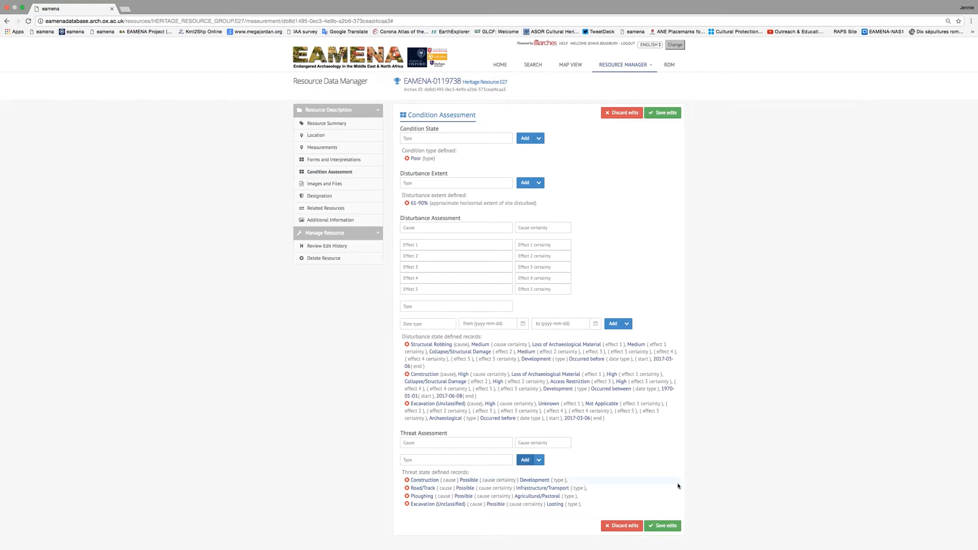
left_click(672, 527)
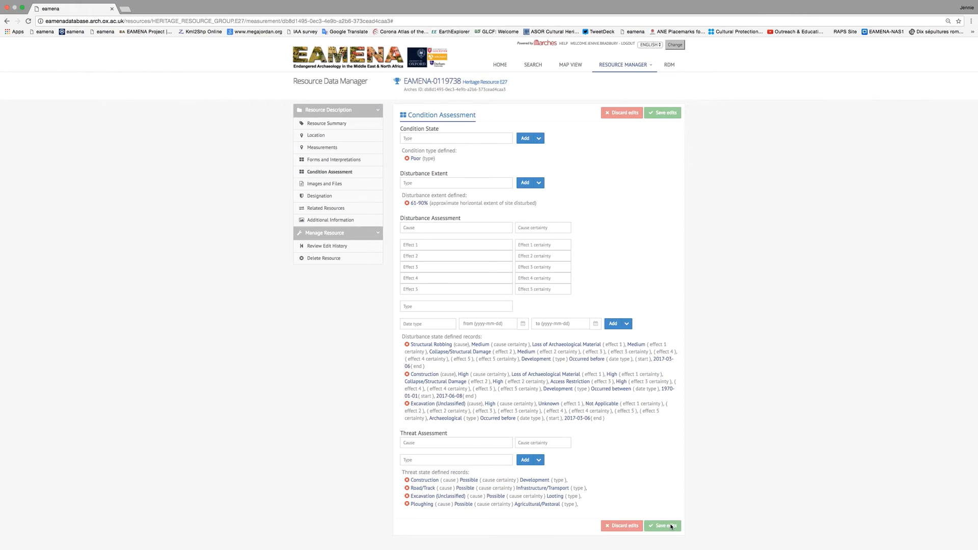
mouse_move(665, 525)
mouse_move(764, 3)
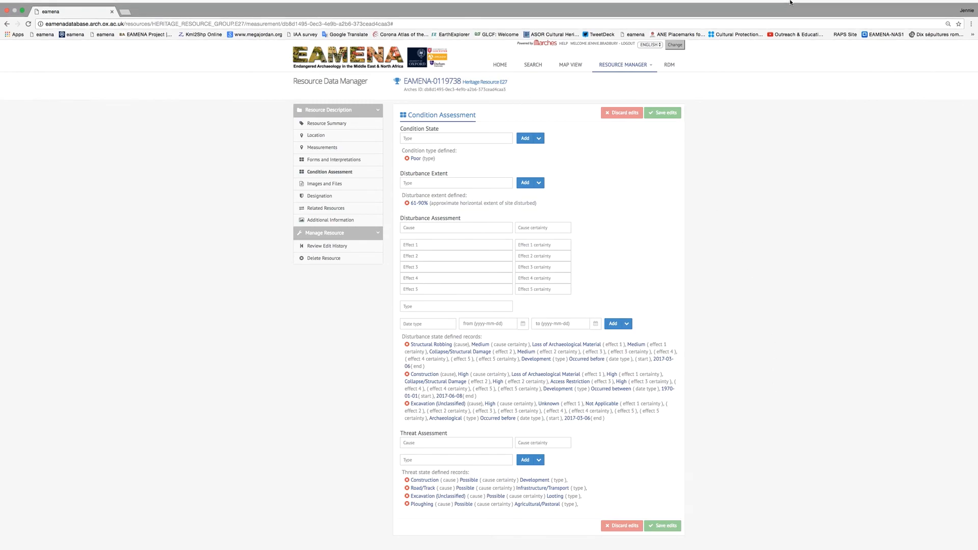